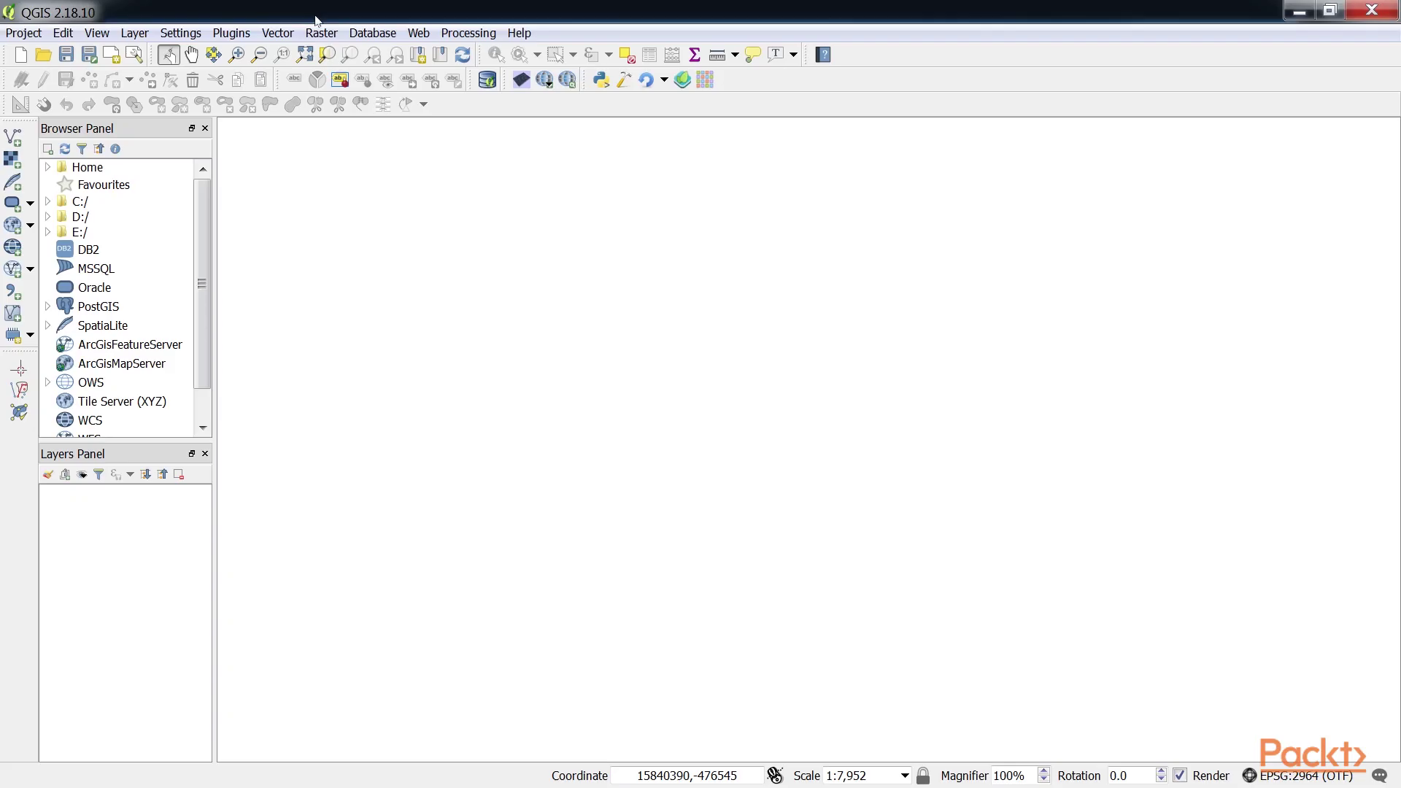
# Step: Open the QGIS Layer menu, then close it without adding a layer
pyautogui.click(135, 33)
pyautogui.moveTo(148, 70)
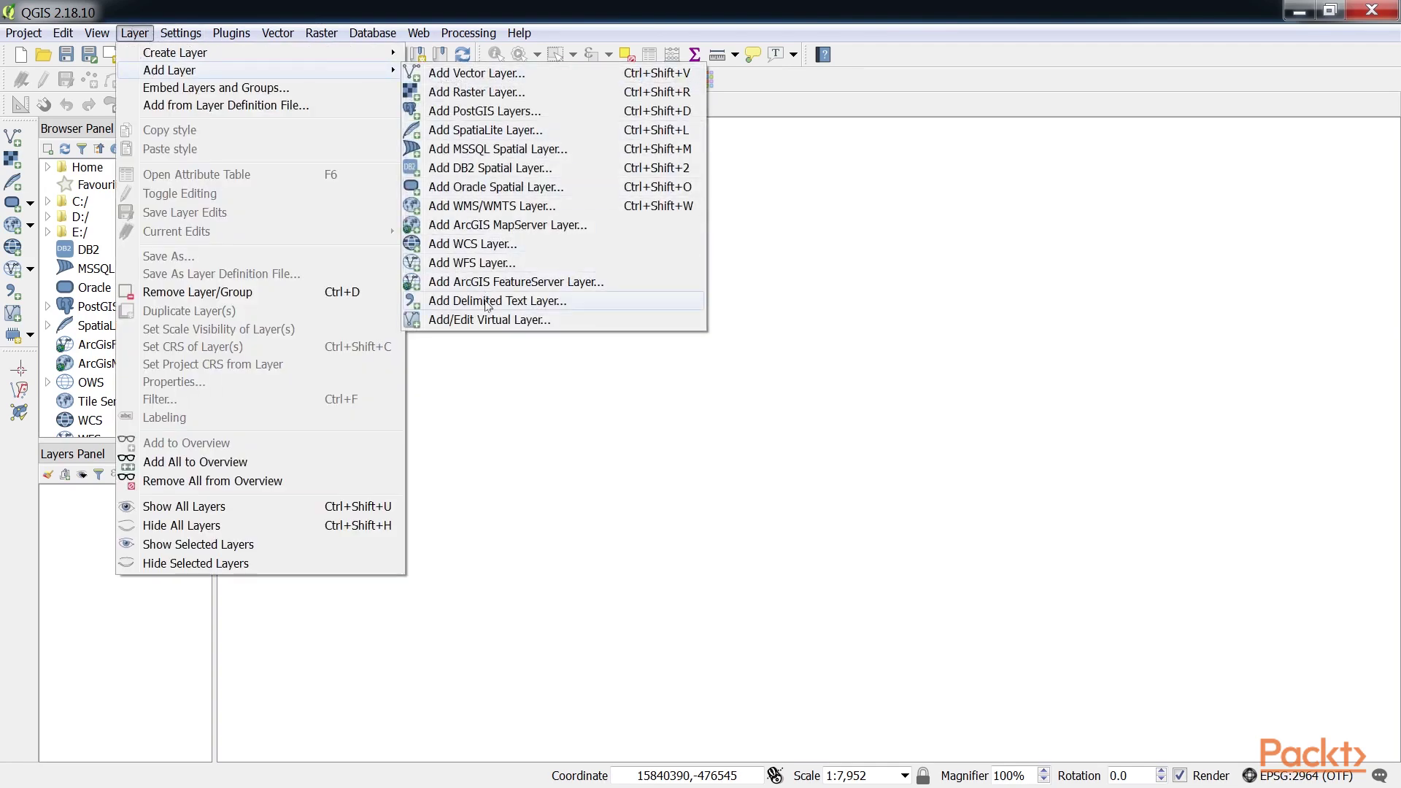
pyautogui.press('Escape')
pyautogui.press('Escape')
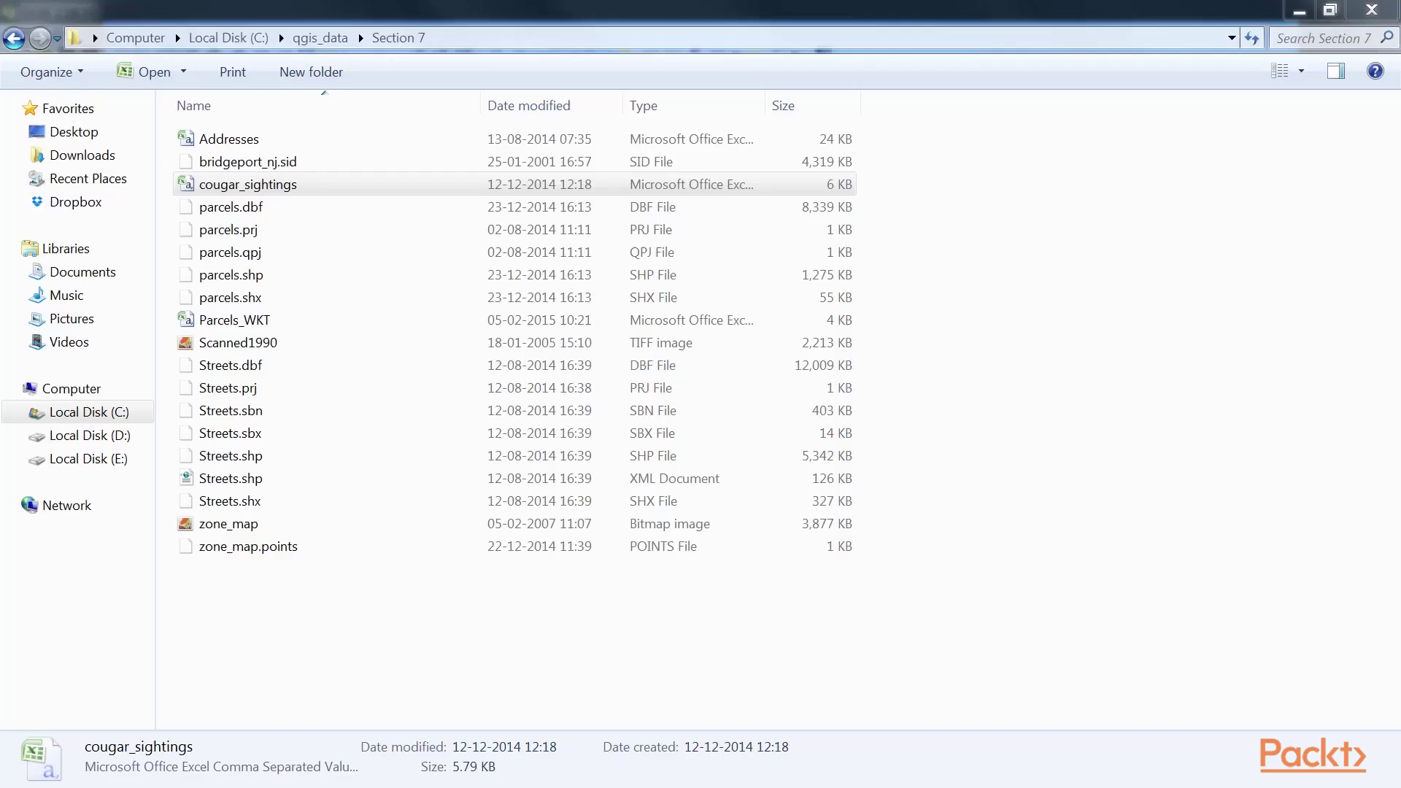
# Step: Open cougar_sightings from the Section 7 folder in Notepad
pyautogui.rightClick(264, 188)
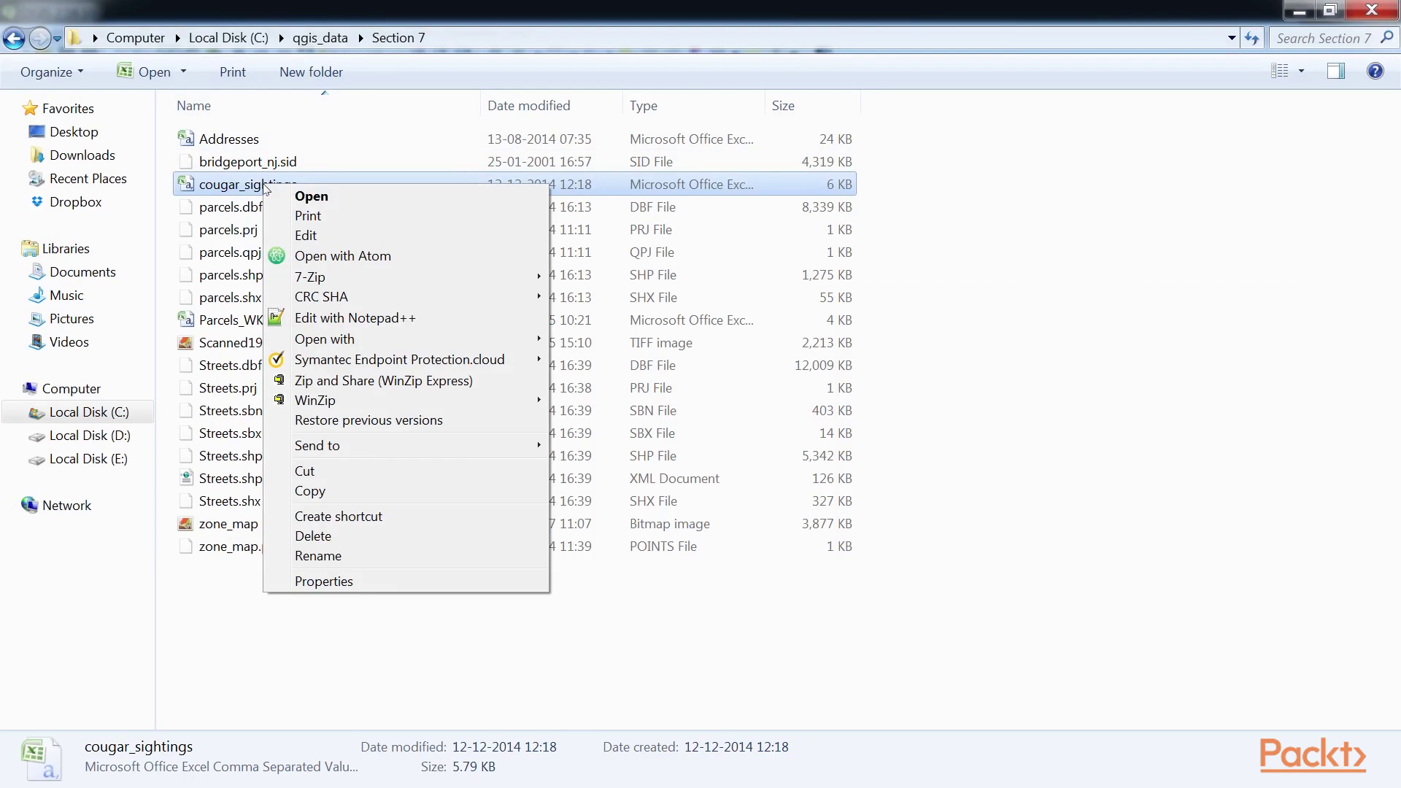
pyautogui.moveTo(353, 338)
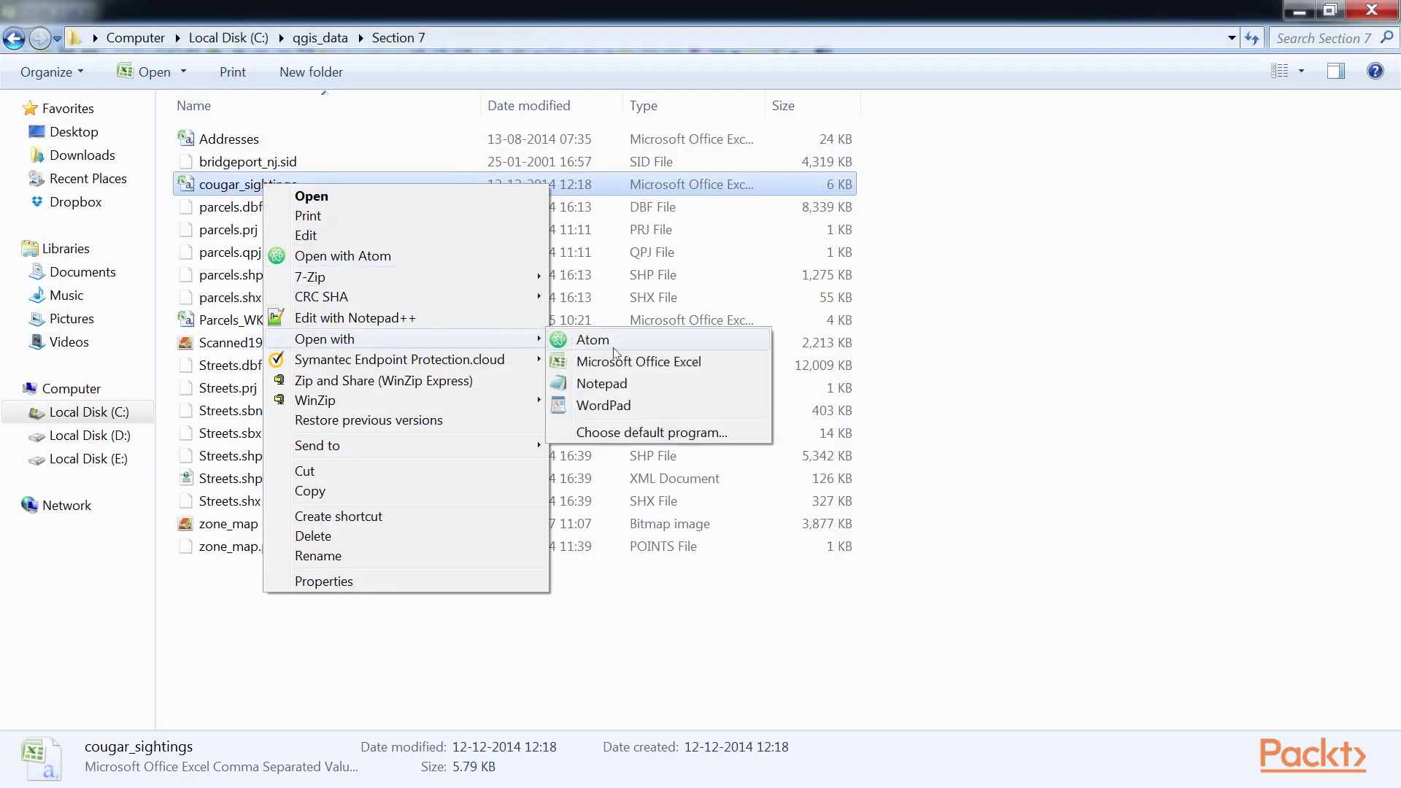
pyautogui.click(616, 390)
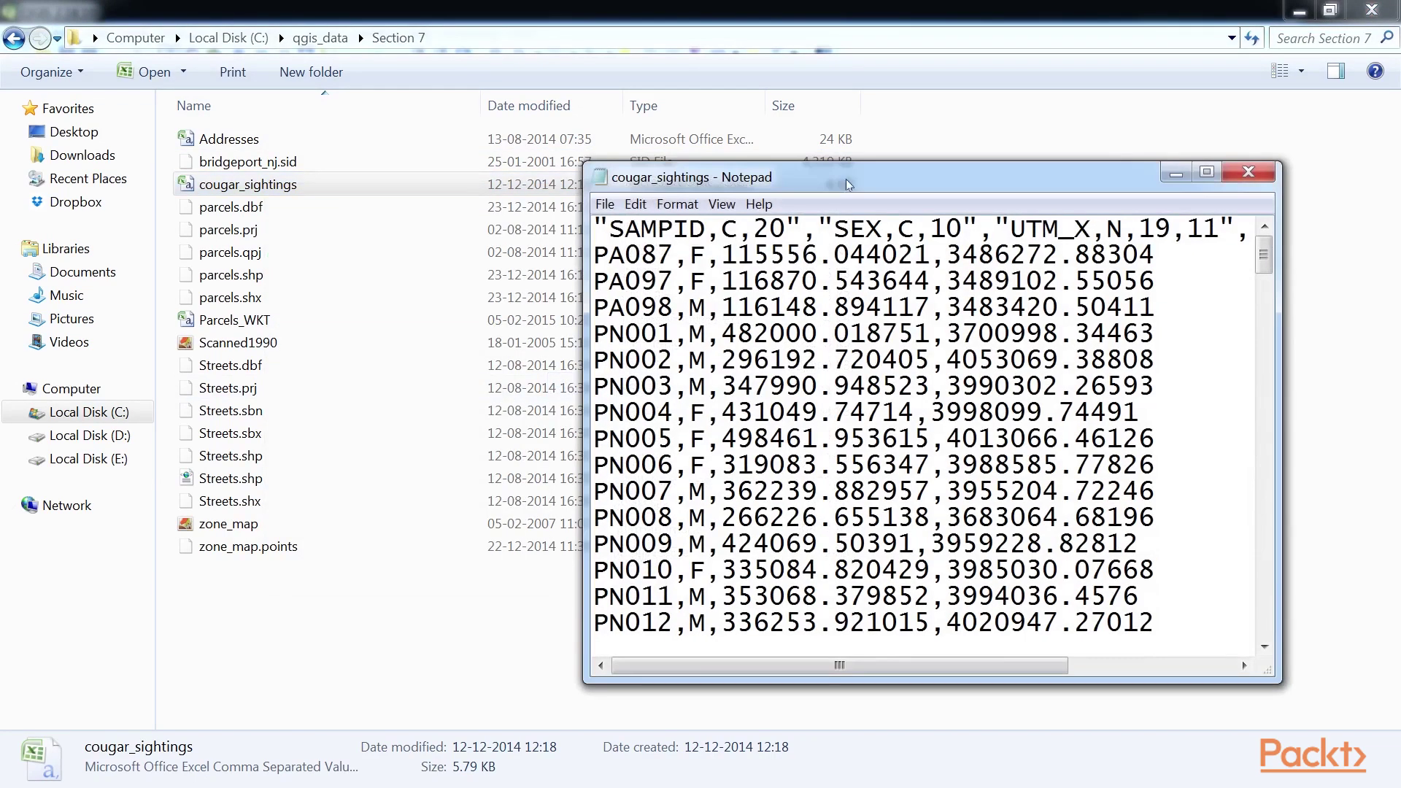
# Step: Maximize Notepad and go to the end of the cougar_sightings header line
pyautogui.doubleClick(850, 183)
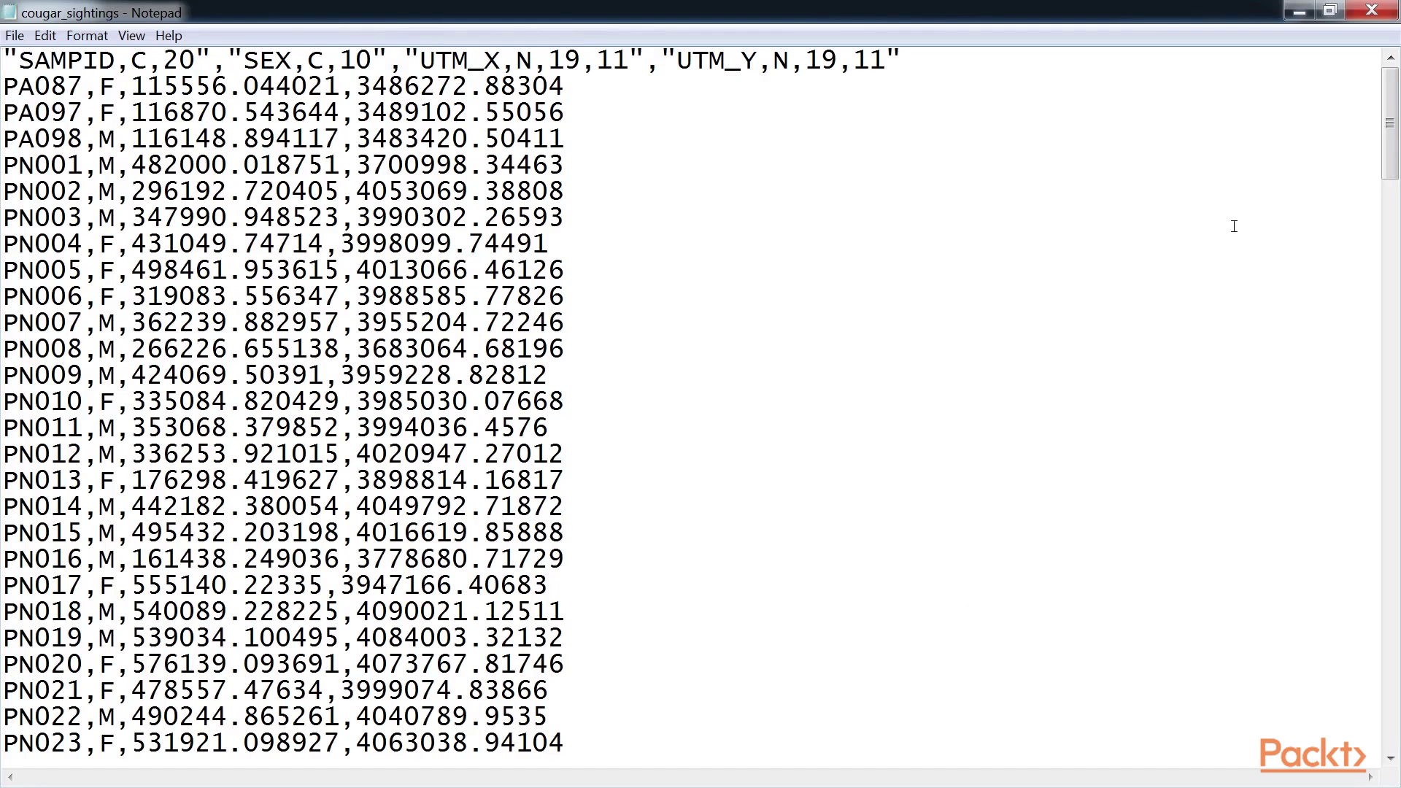
pyautogui.moveTo(1390, 168)
pyautogui.mouseDown()
pyautogui.moveTo(1390, 226)
pyautogui.moveTo(1390, 146)
pyautogui.mouseUp()
pyautogui.click(924, 61)
# Step: Highlight the SAMPID,C,20, SEX,C,10, UTM_X,N,19,11 and UTM_Y,N,19,11 header field definitions
pyautogui.moveTo(195, 64); pyautogui.dragTo(18, 64)
pyautogui.moveTo(376, 62); pyautogui.dragTo(244, 62)
pyautogui.moveTo(632, 62); pyautogui.dragTo(421, 62)
pyautogui.moveTo(887, 62); pyautogui.dragTo(677, 62)
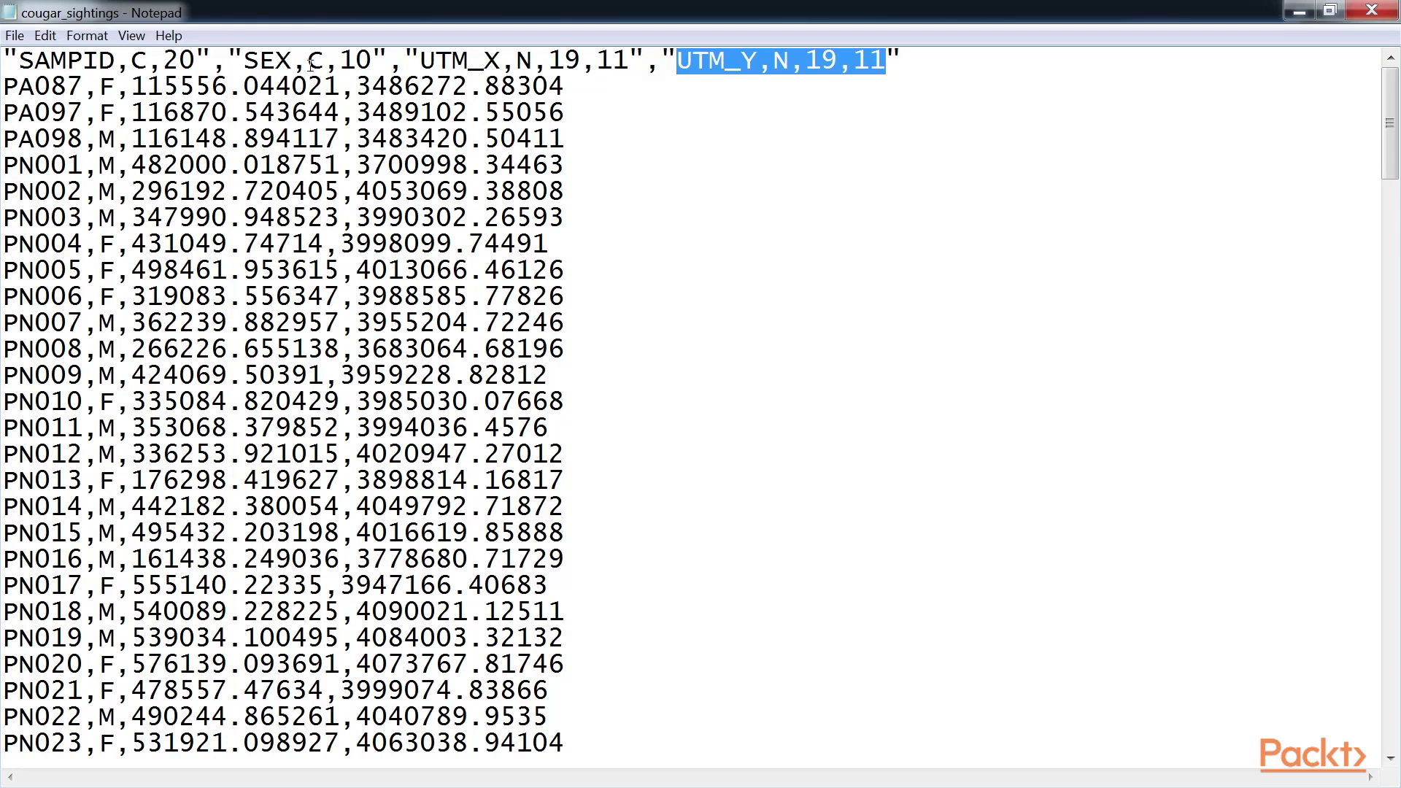
pyautogui.moveTo(324, 65); pyautogui.dragTo(343, 67)
pyautogui.moveTo(168, 64); pyautogui.dragTo(132, 64)
pyautogui.moveTo(116, 64); pyautogui.dragTo(18, 64)
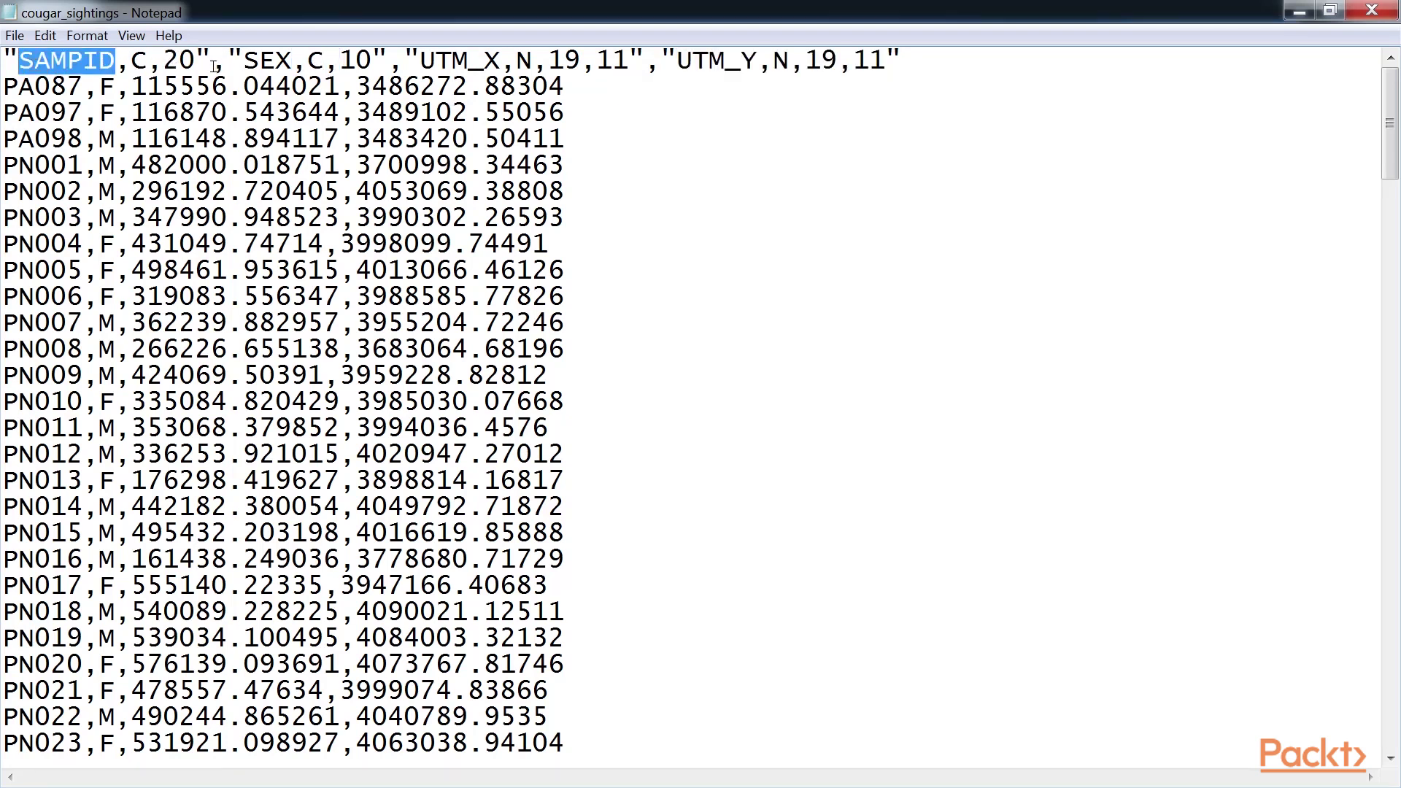
pyautogui.moveTo(196, 65); pyautogui.dragTo(22, 64)
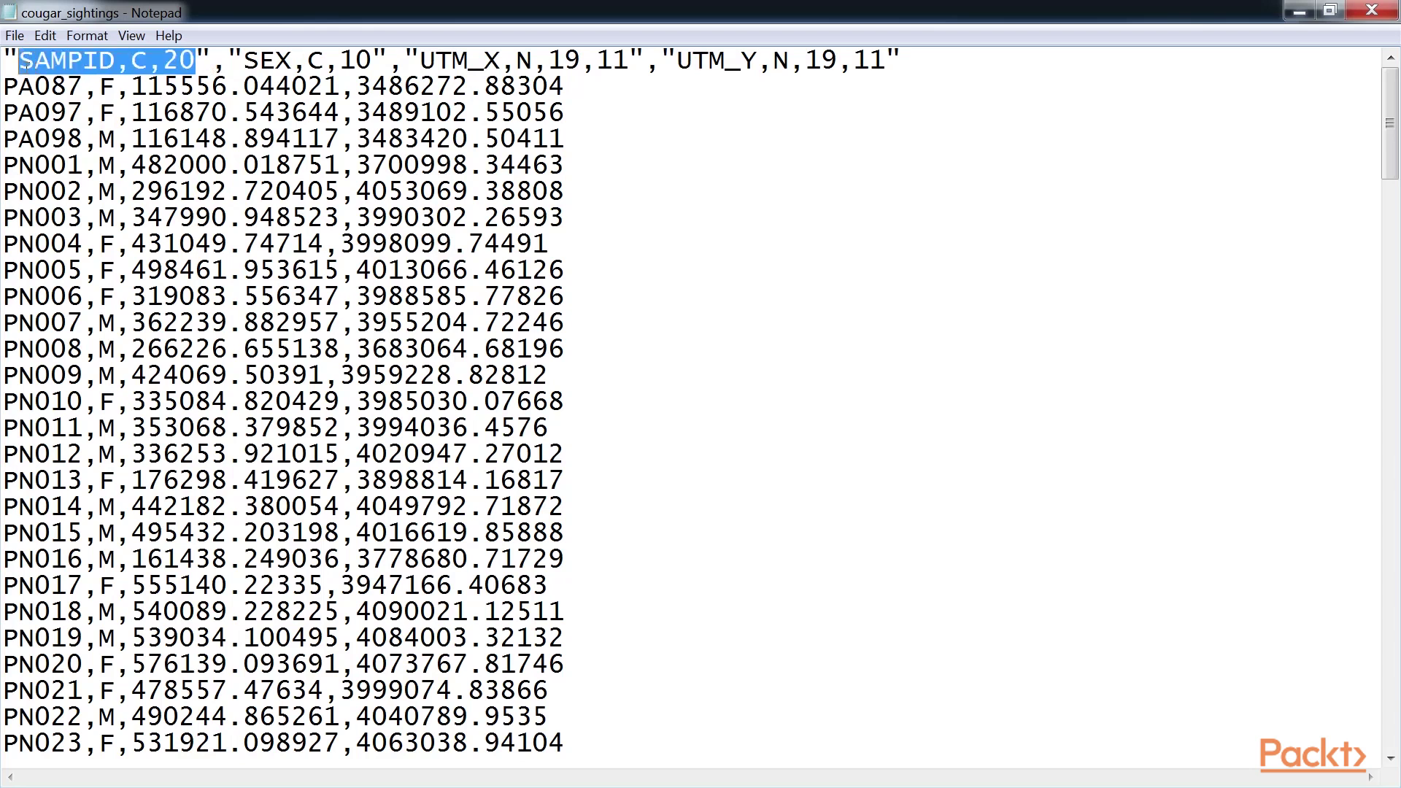
# Step: Highlight the SAMPID name, its C type code, width 20, and the 19 width of UTM_X
pyautogui.click(108, 61)
pyautogui.moveTo(116, 62); pyautogui.dragTo(24, 63)
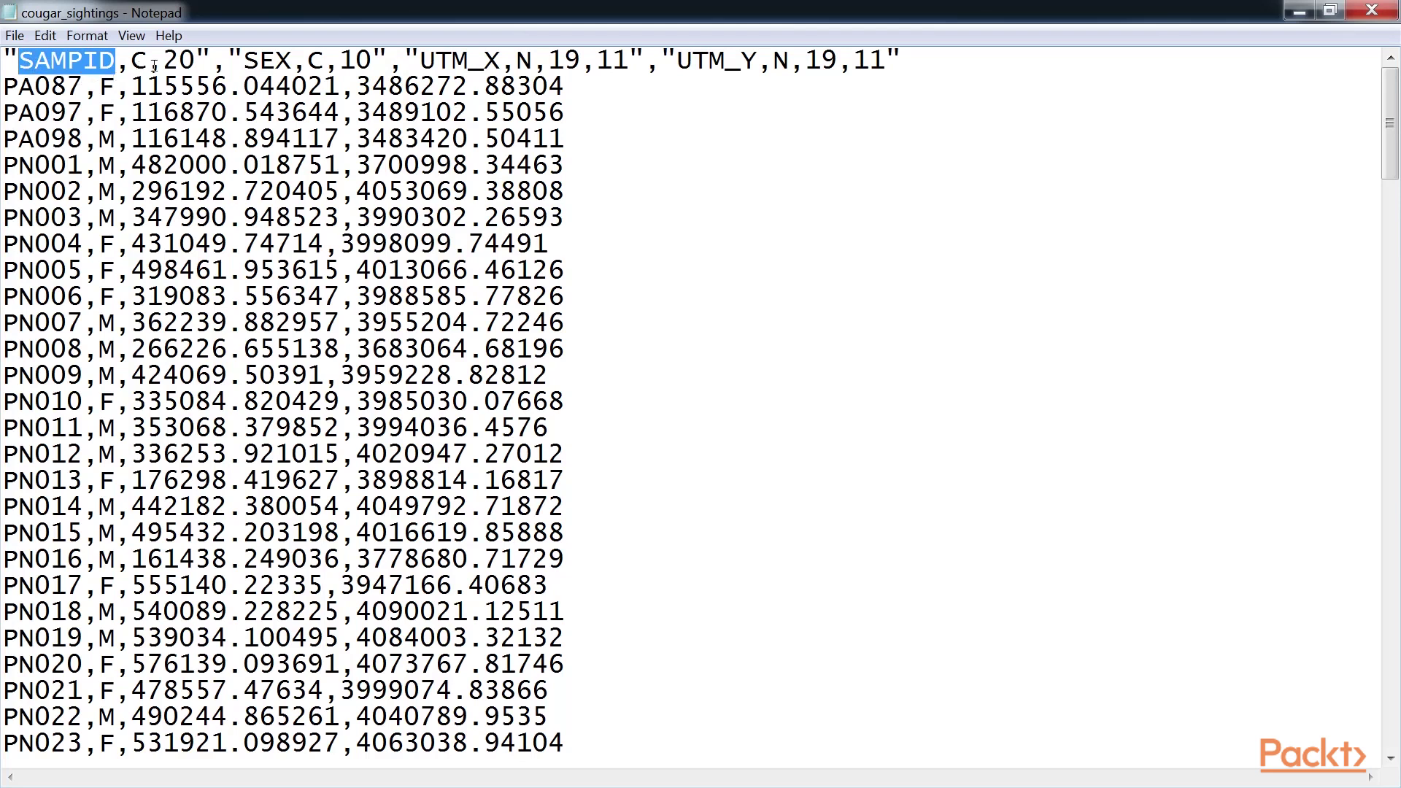
pyautogui.moveTo(152, 64); pyautogui.dragTo(132, 64)
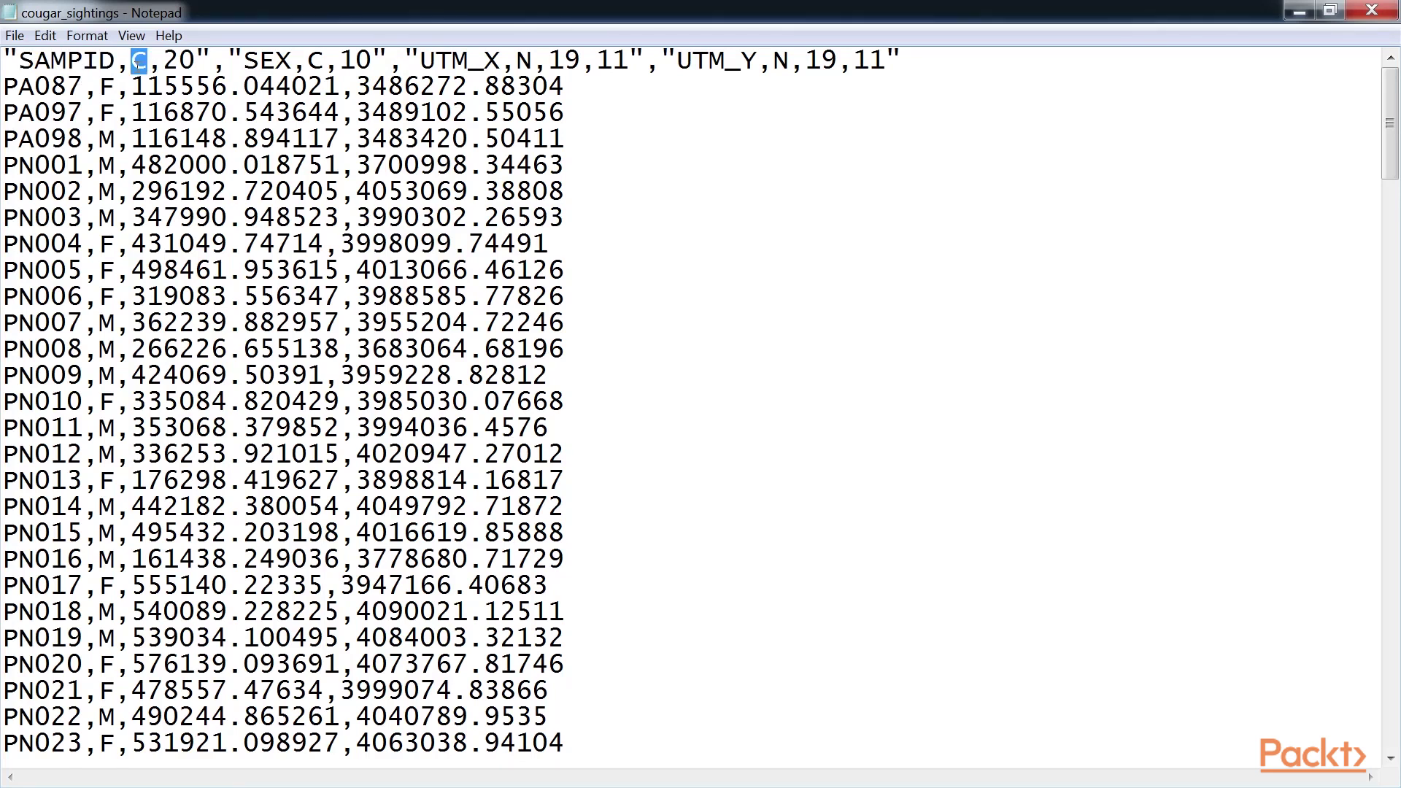
pyautogui.moveTo(195, 64); pyautogui.dragTo(167, 62)
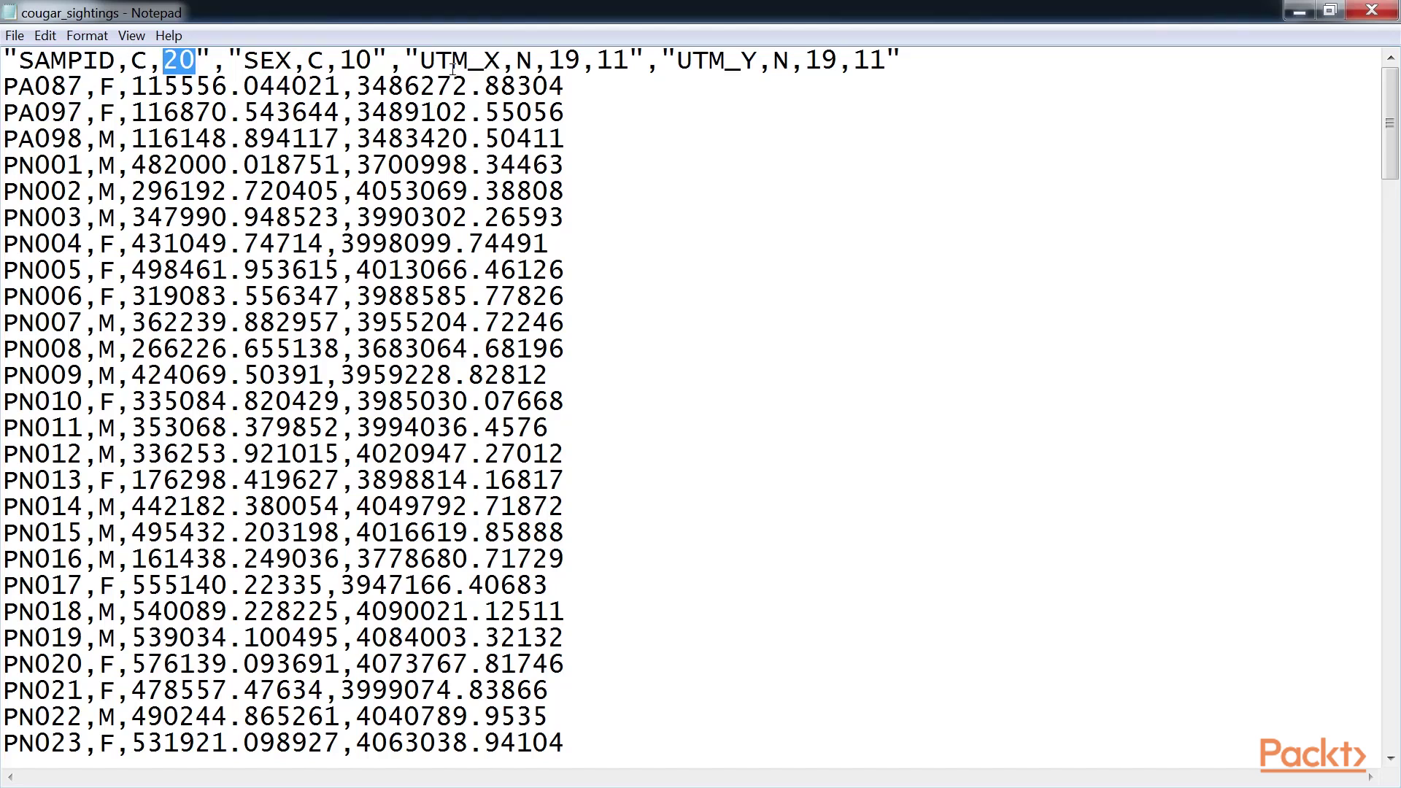
pyautogui.doubleClick(577, 63)
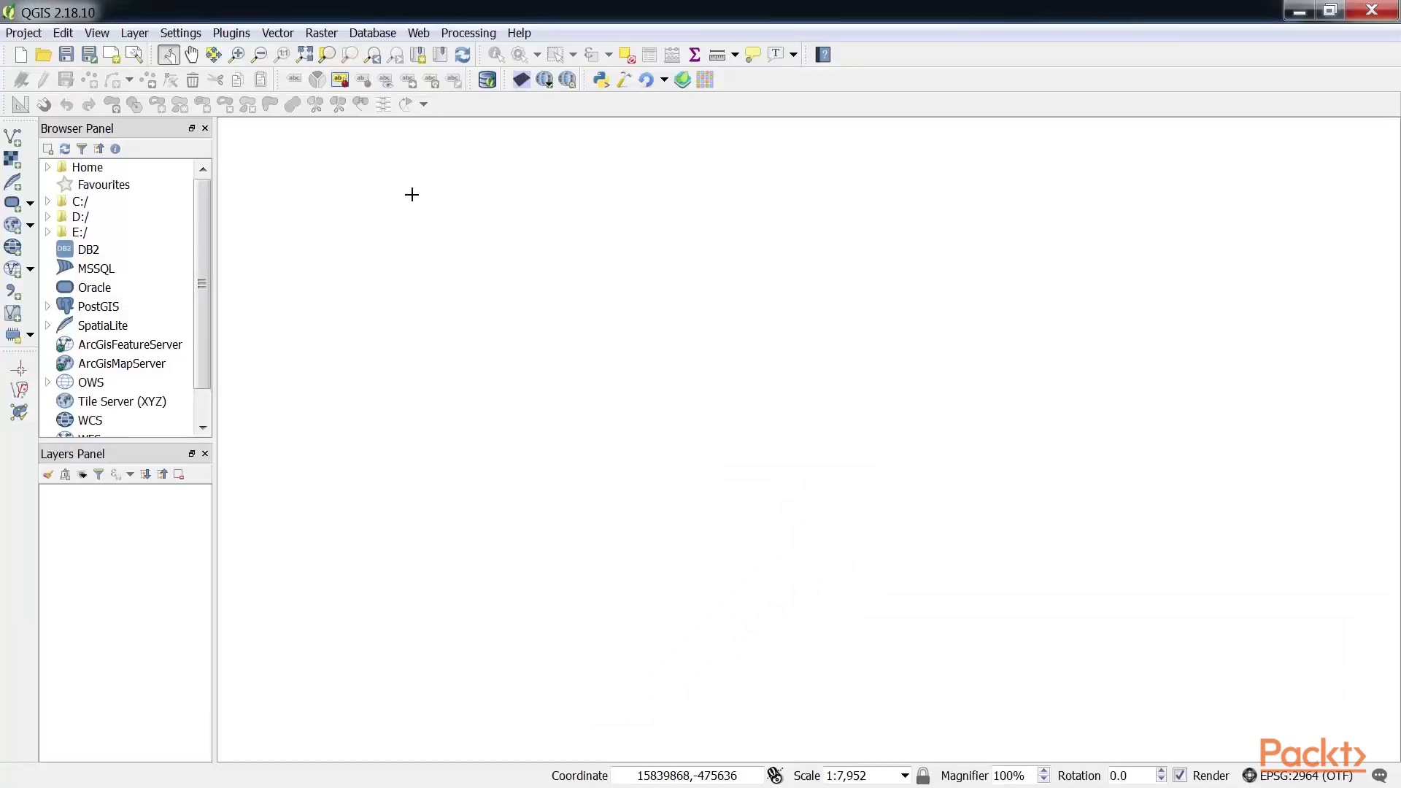
# Step: Start a delimited text layer from C:/qgis_data/Section 7/cougar_sightings.csv, named cougar_sightings
pyautogui.click(135, 32)
pyautogui.moveTo(142, 69)
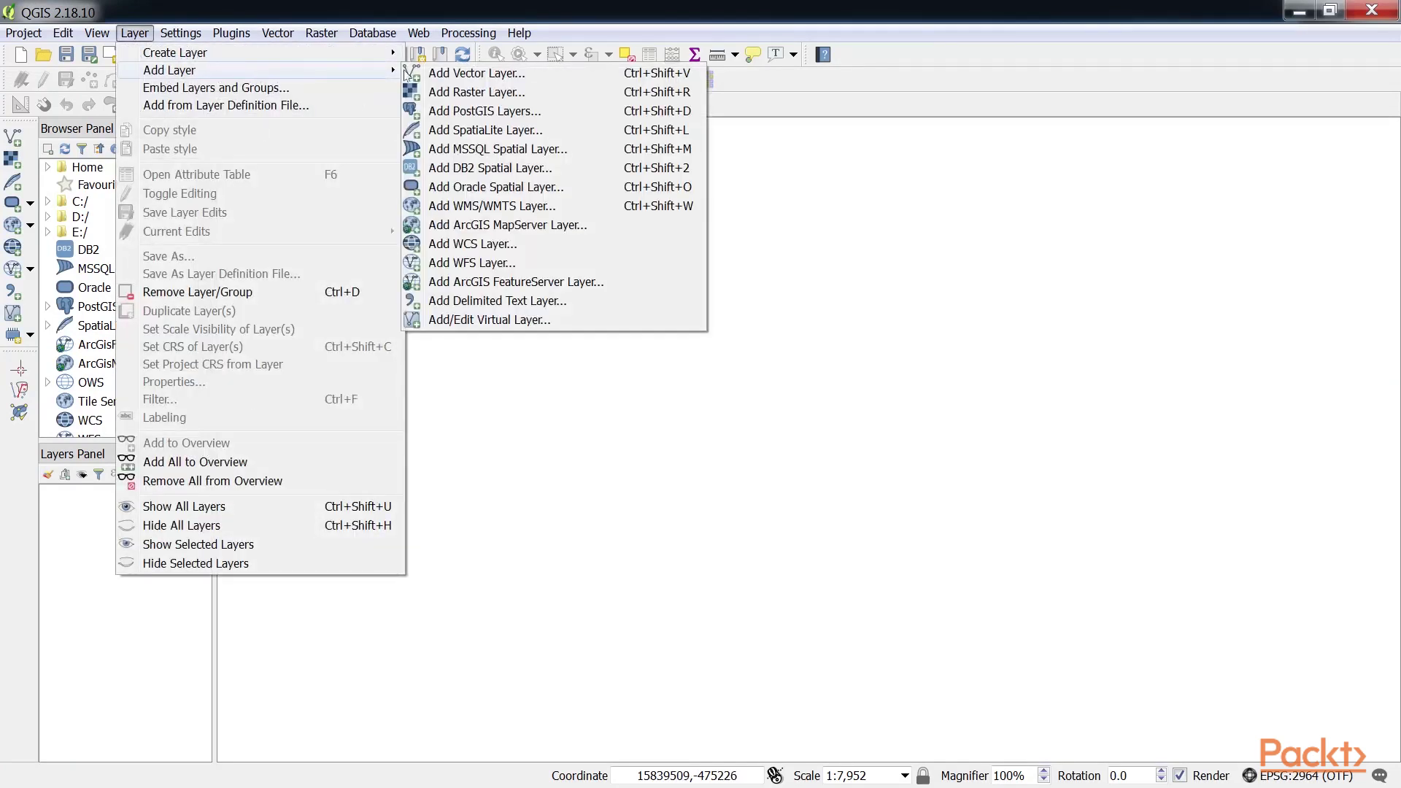
pyautogui.click(482, 300)
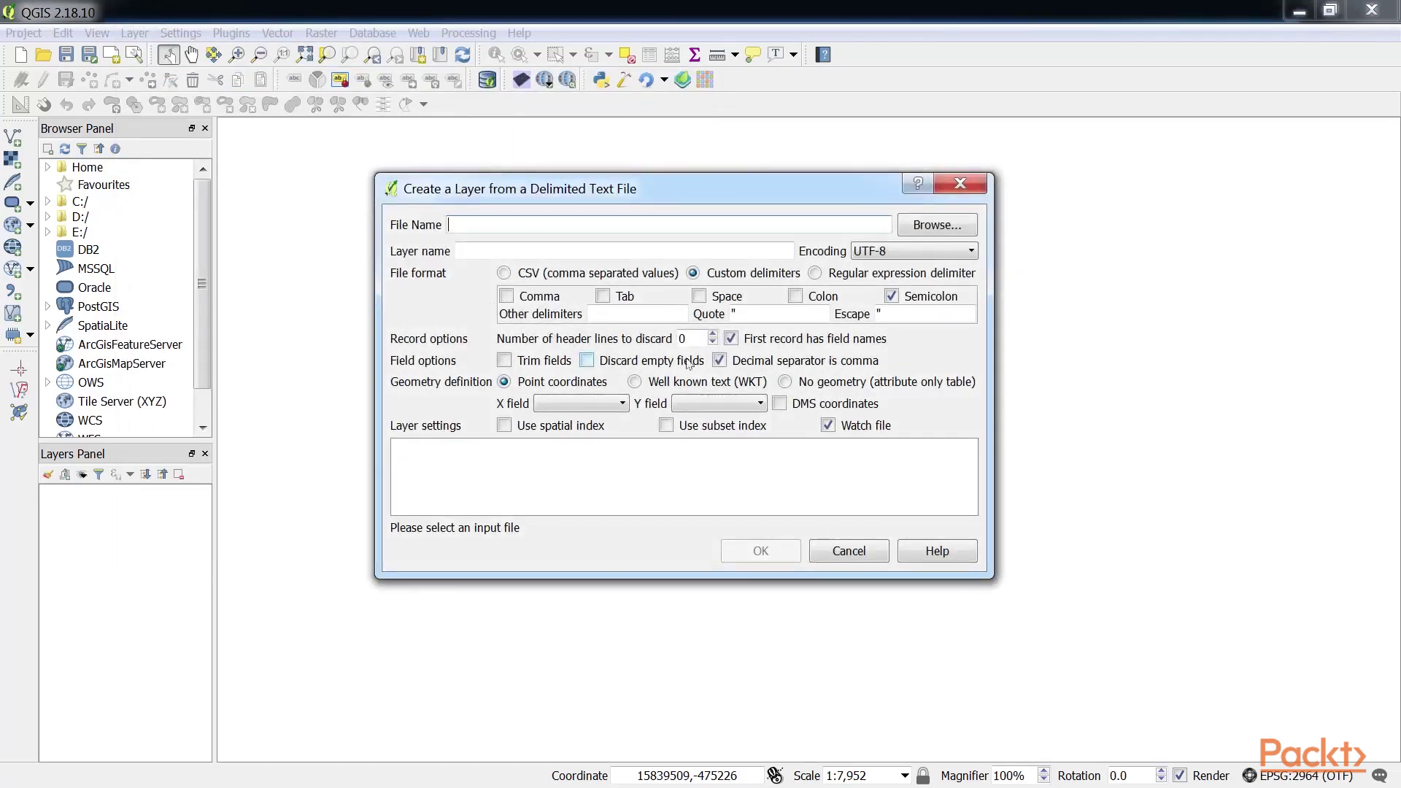
pyautogui.click(938, 225)
pyautogui.click(640, 371)
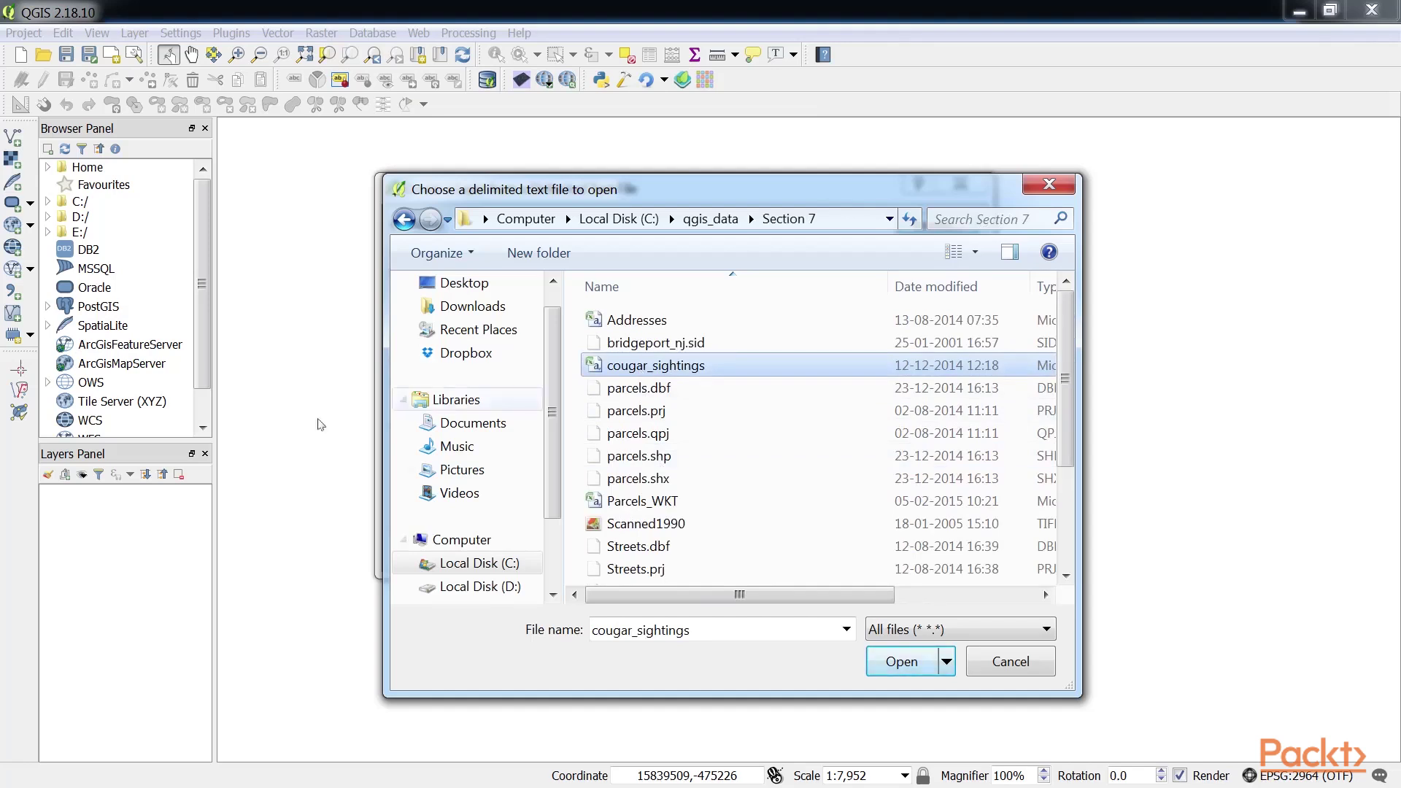
pyautogui.press('Return')
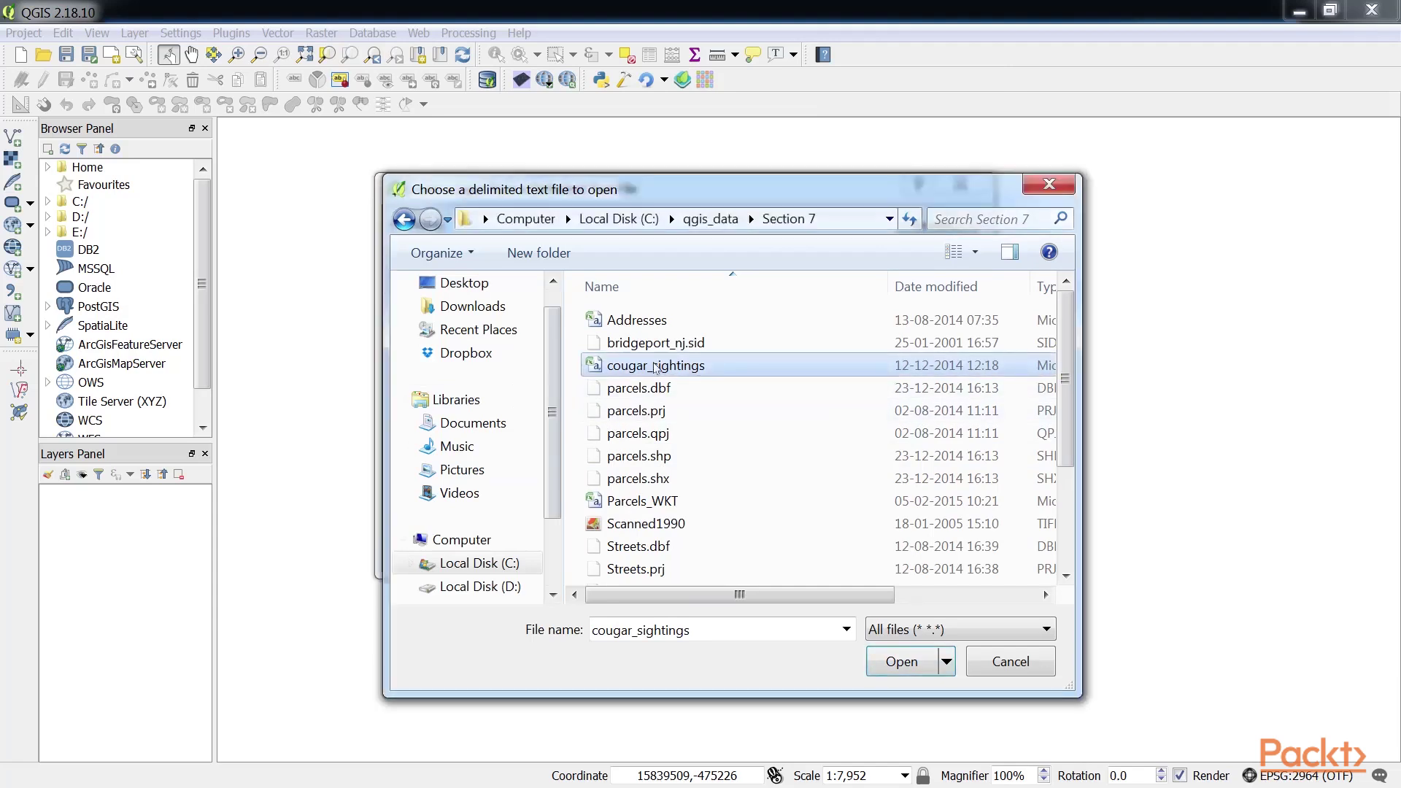
pyautogui.click(899, 661)
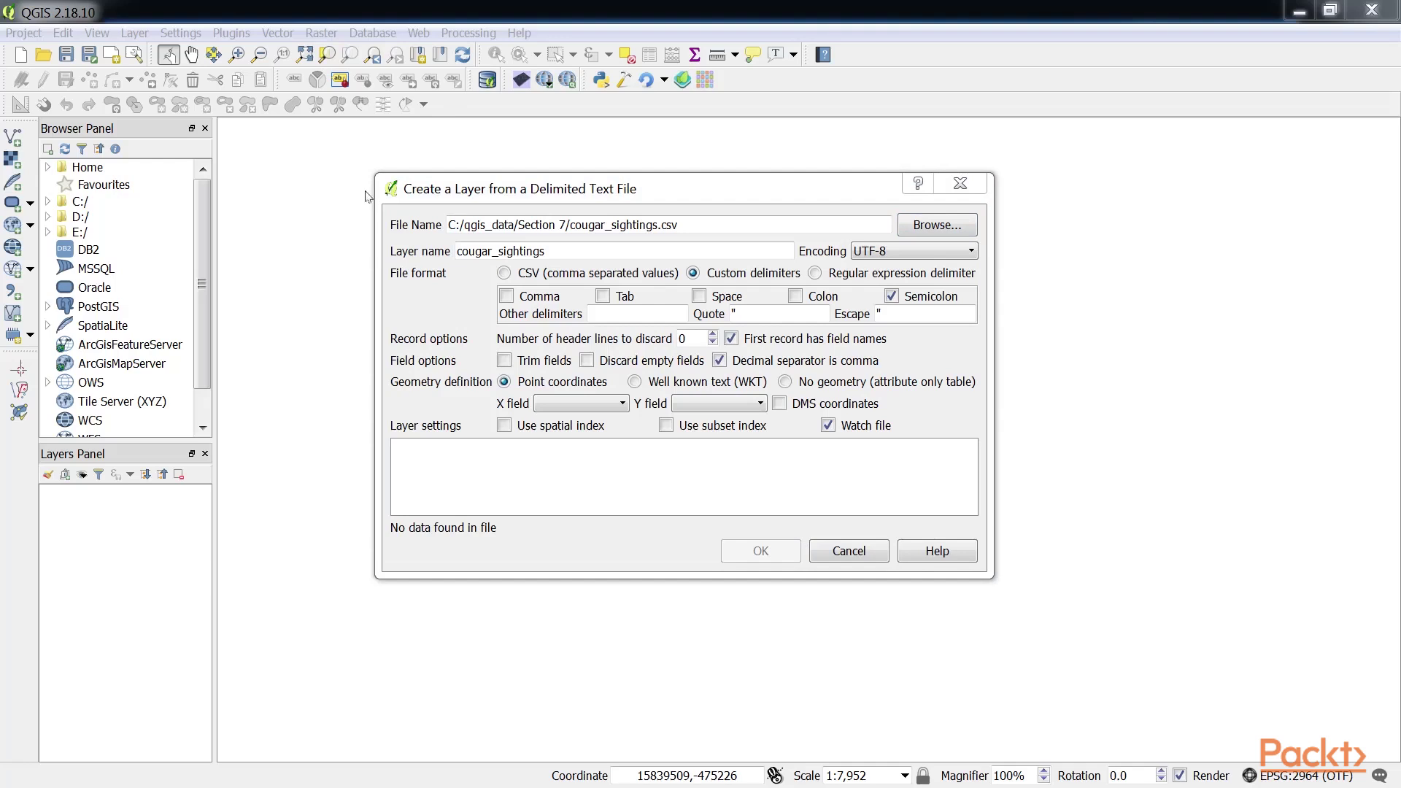
pyautogui.moveTo(565, 254); pyautogui.dragTo(454, 257)
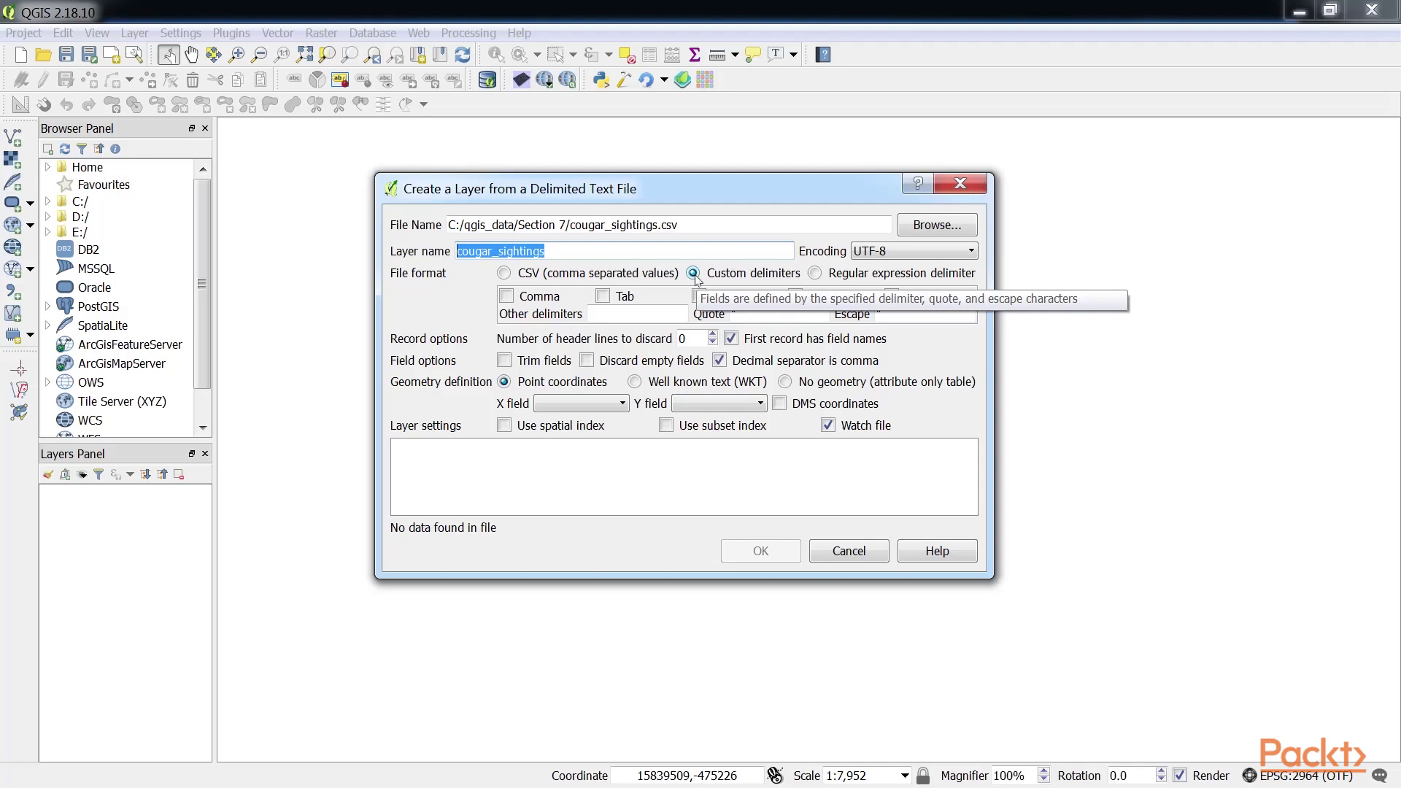
pyautogui.click(509, 280)
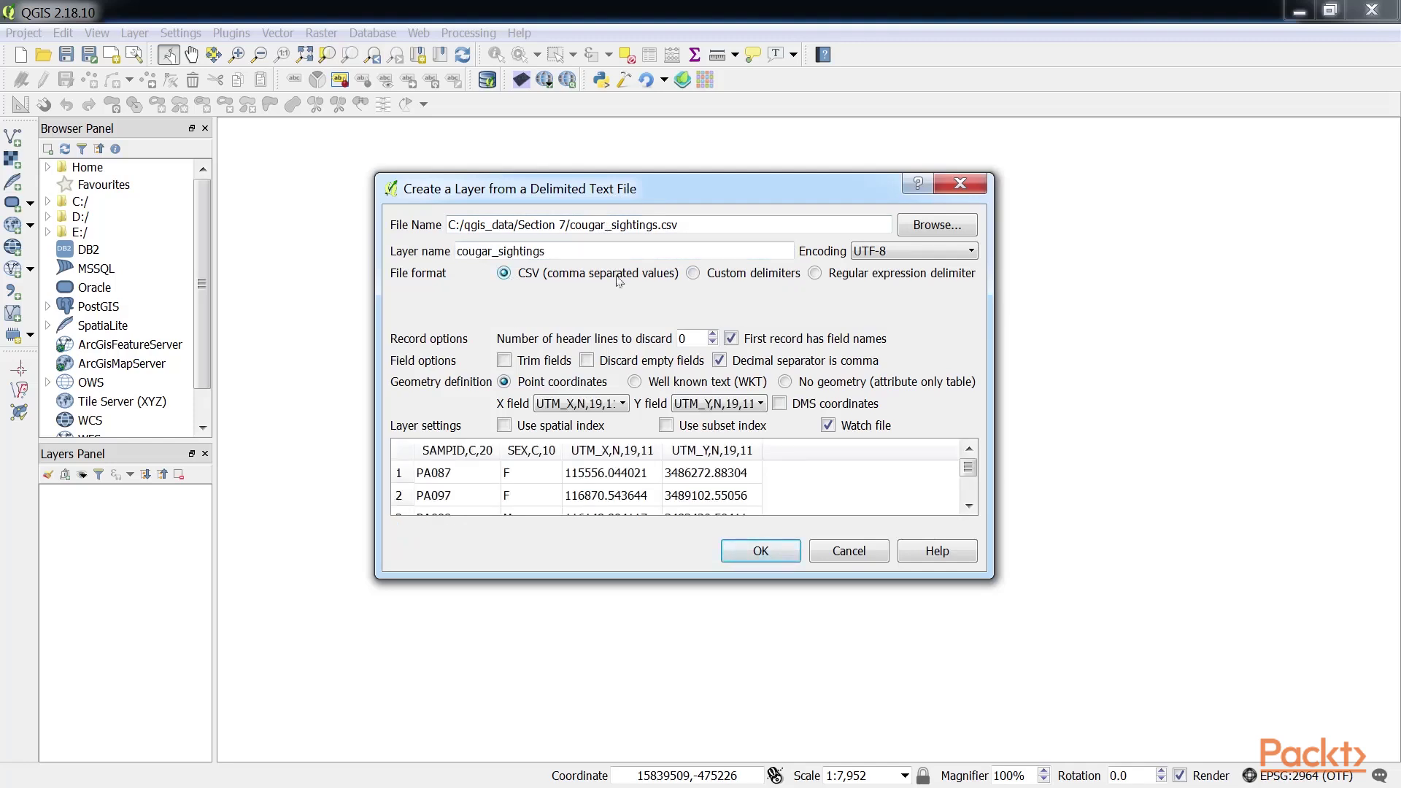
pyautogui.click(693, 273)
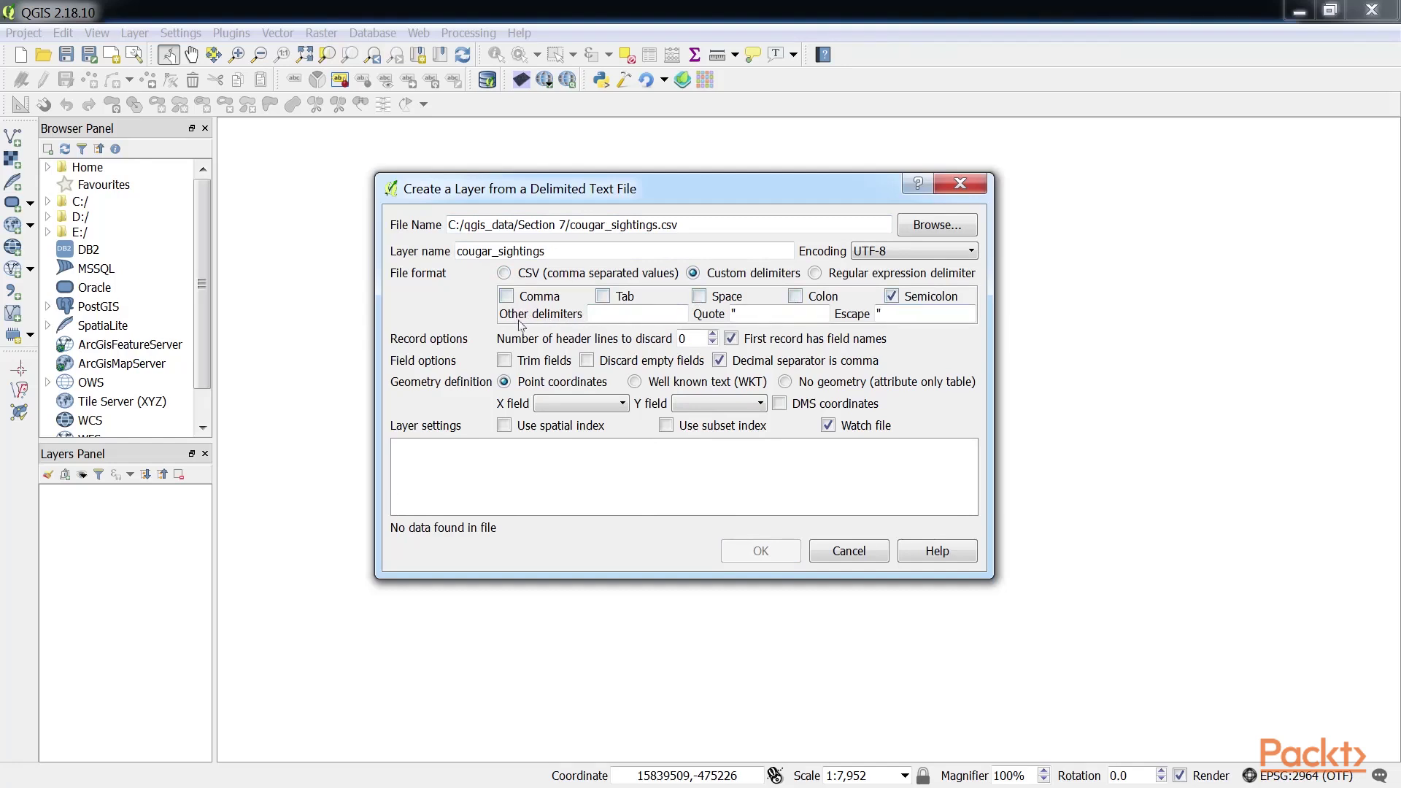
pyautogui.click(818, 275)
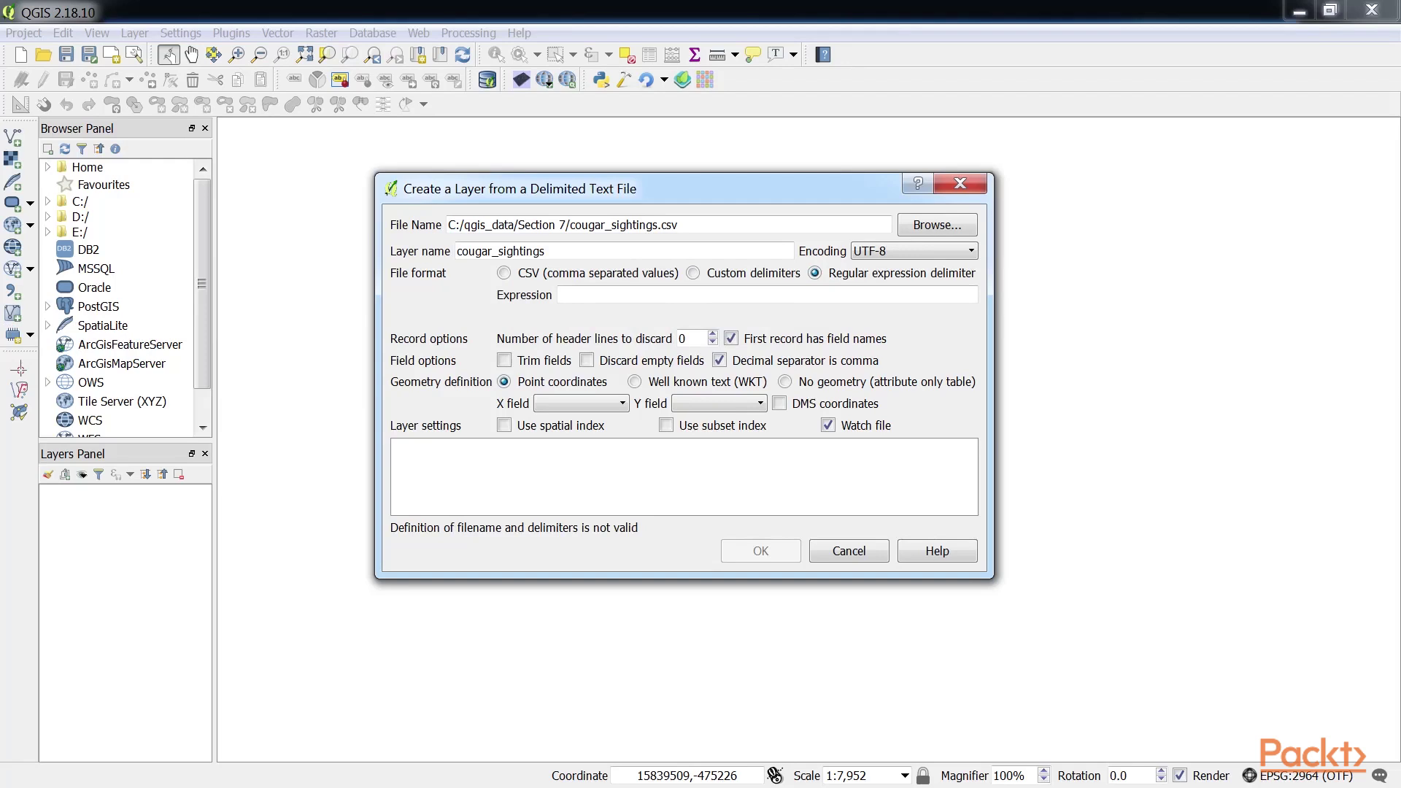
pyautogui.click(565, 296)
pyautogui.write('\\t')
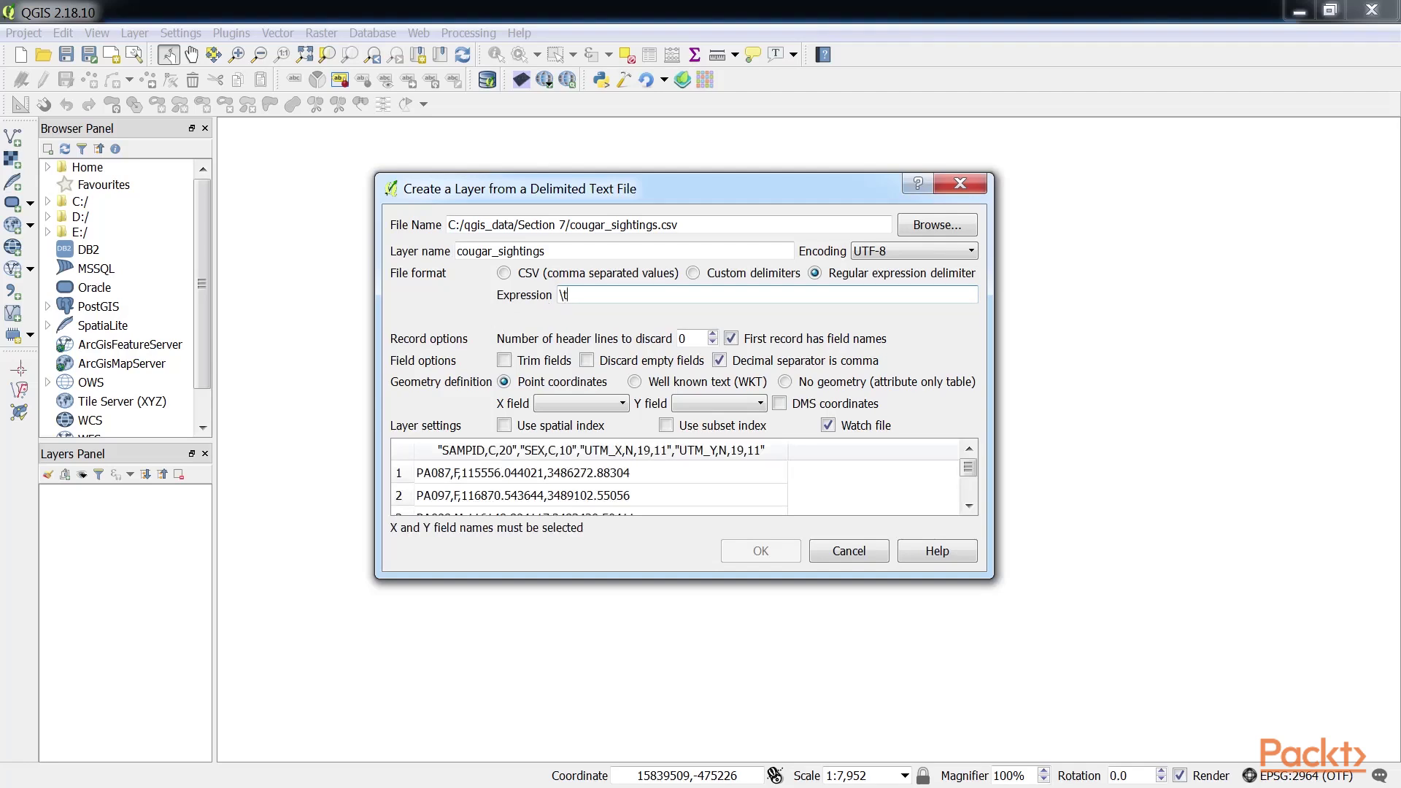
pyautogui.click(774, 272)
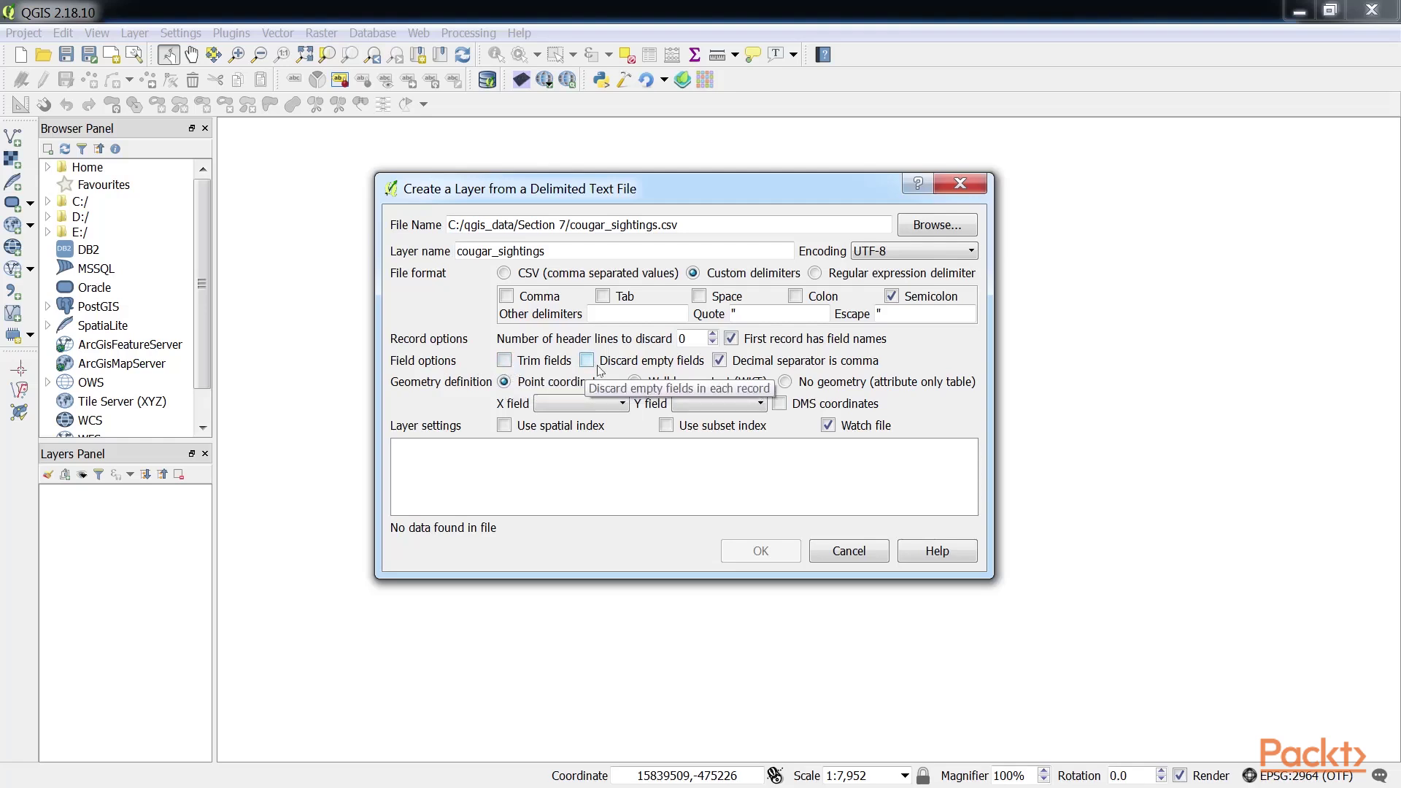
# Step: Turn off decimal commas and build point geometry from coordinate columns with a spatial index
pyautogui.click(720, 360)
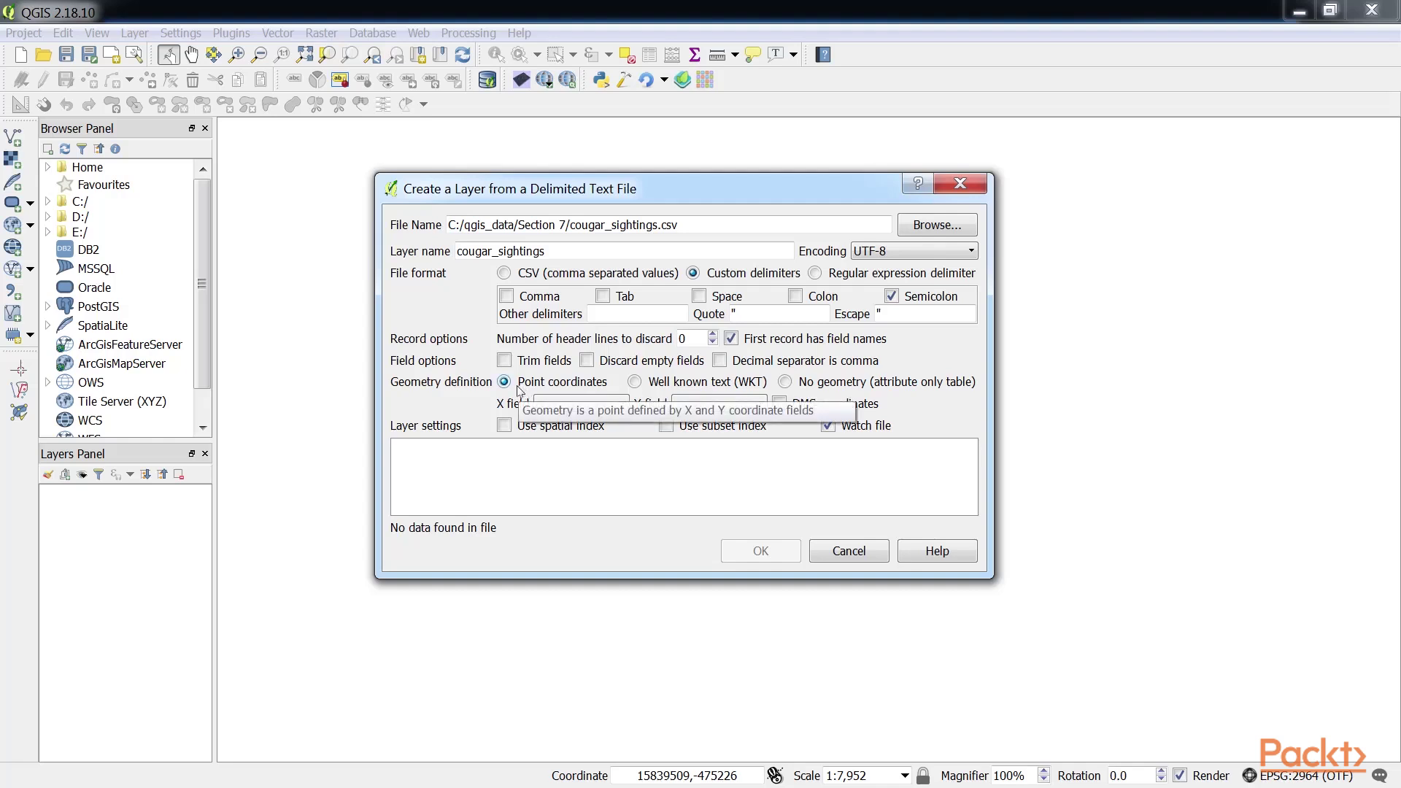
pyautogui.click(634, 382)
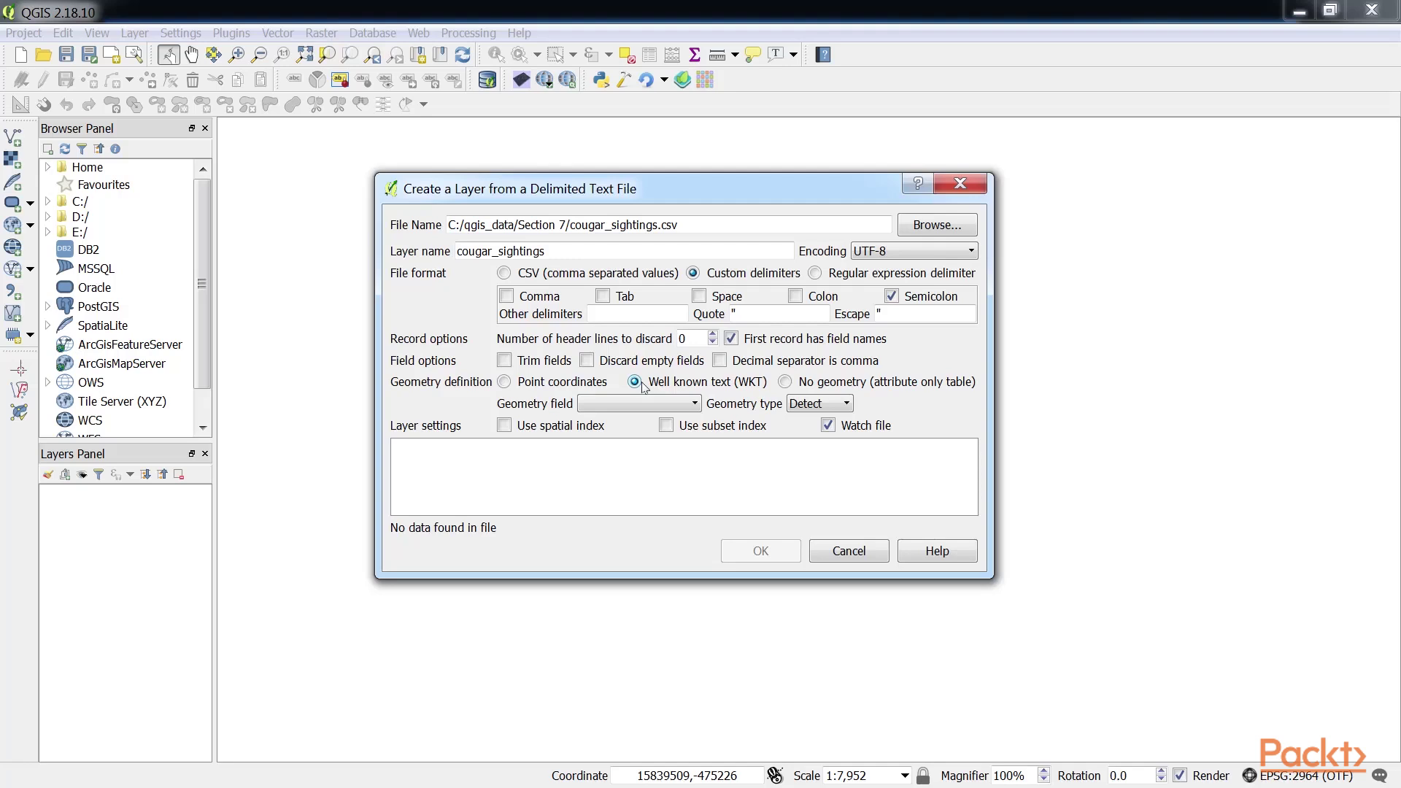
pyautogui.click(787, 382)
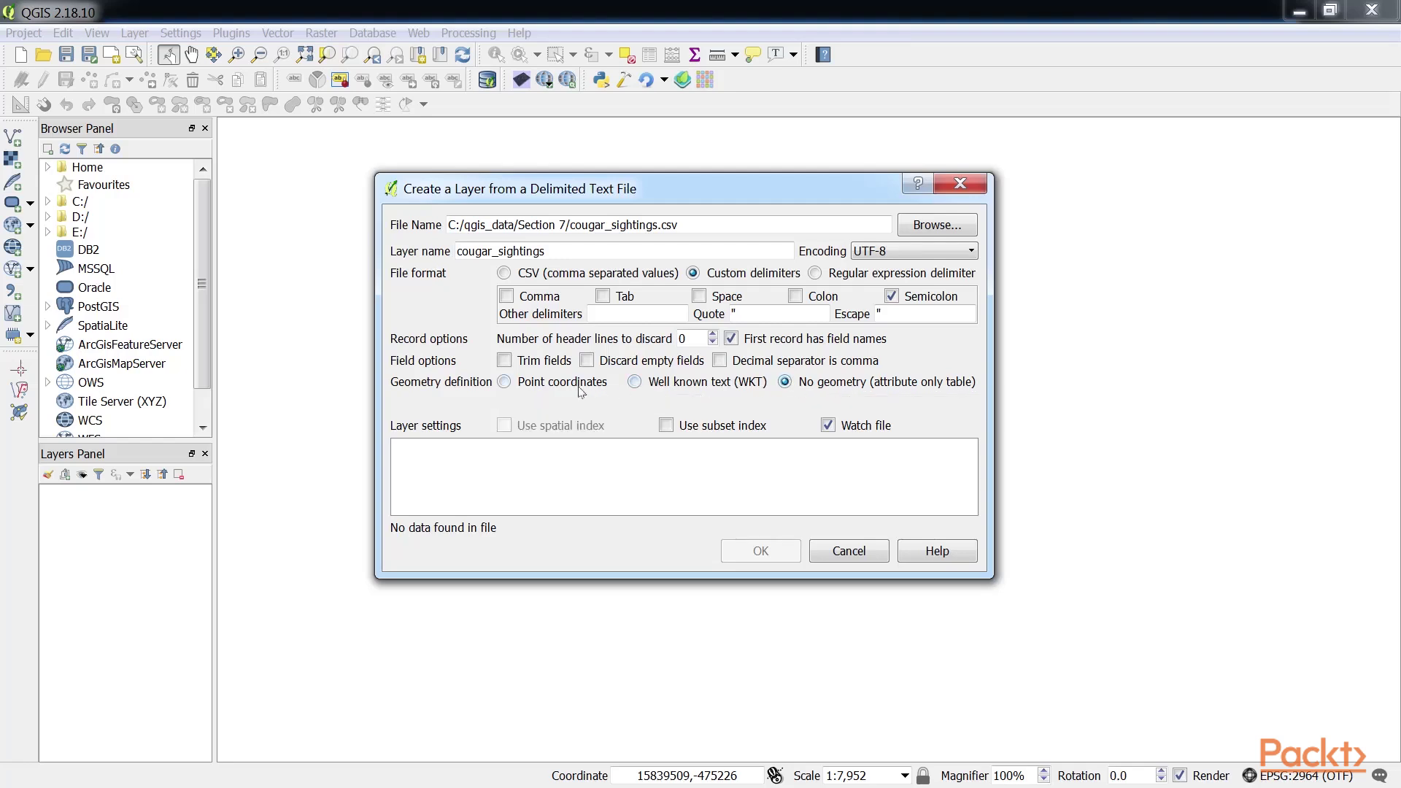
pyautogui.click(506, 384)
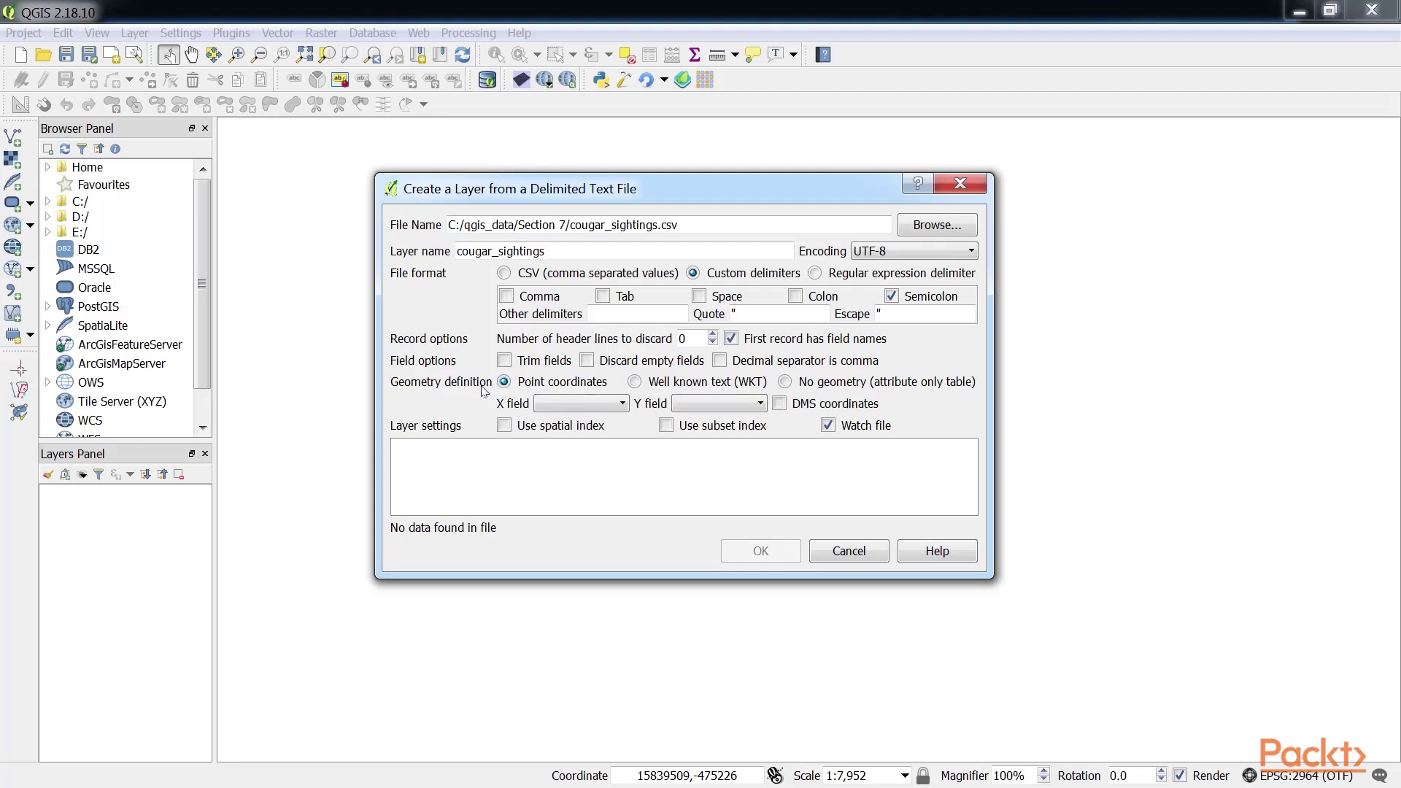
pyautogui.click(504, 427)
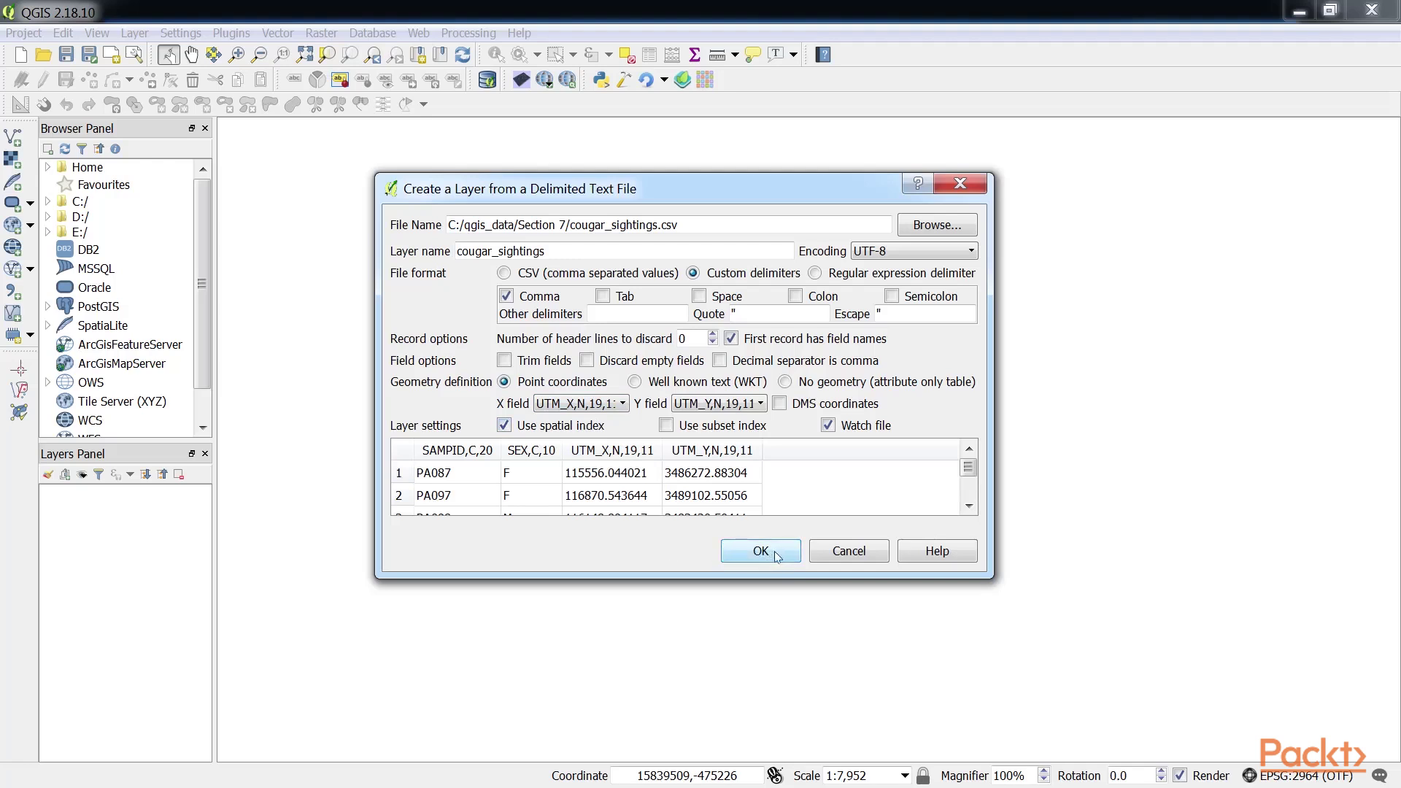
# Step: Add cougar_sightings to the map as green points and refocus the QGIS window
pyautogui.click(770, 553)
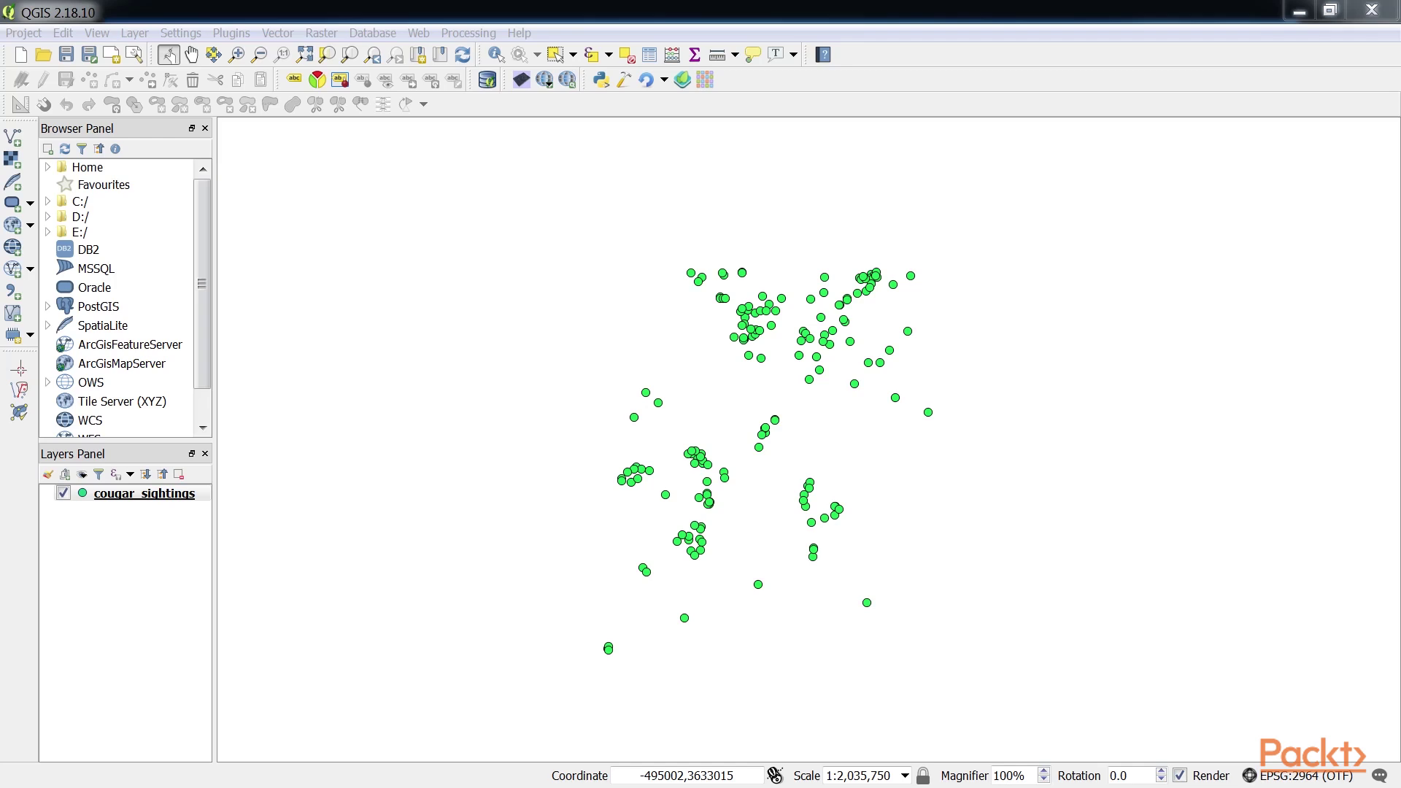
pyautogui.click(609, 15)
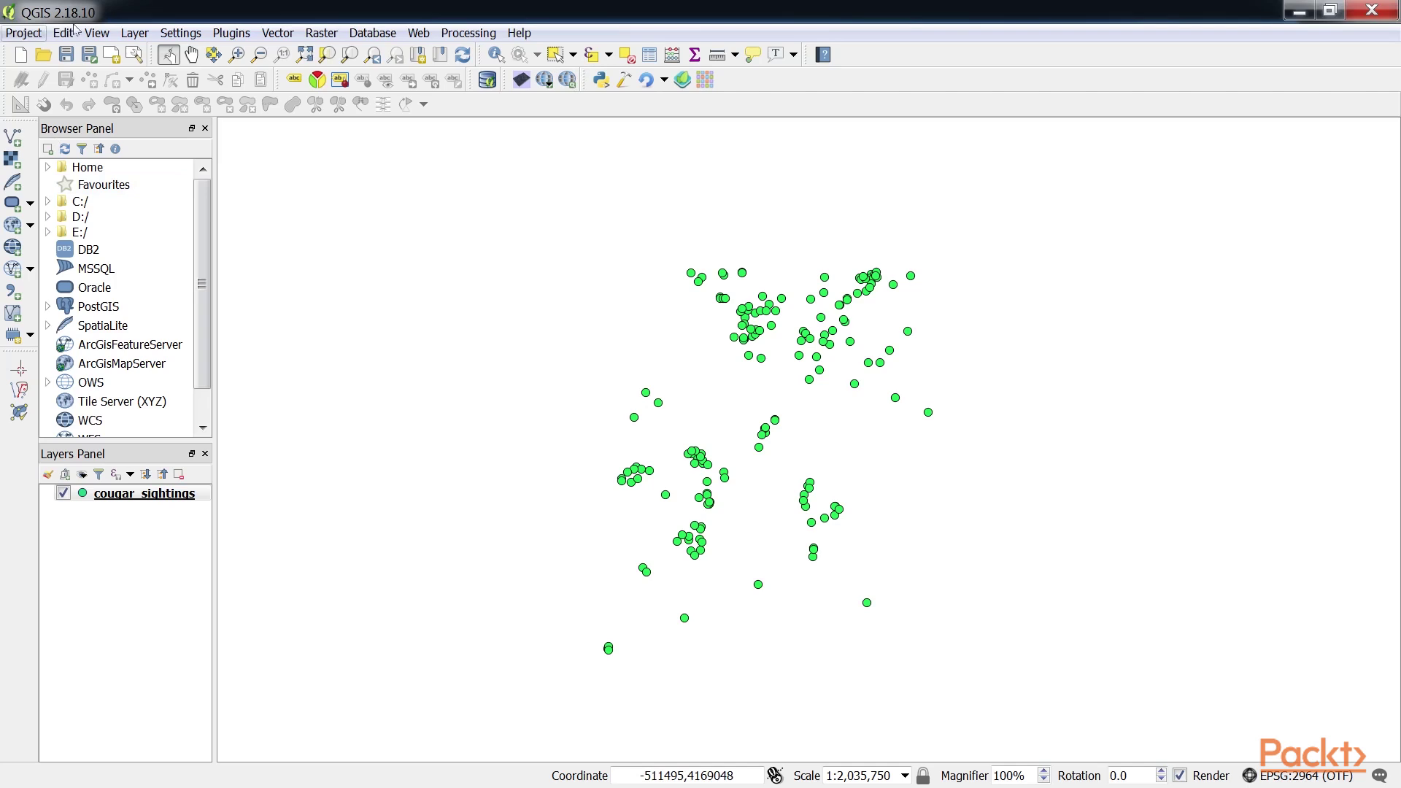
# Step: Open Save As for the sightings layer, keeping ESRI Shapefile as the format
pyautogui.click(134, 33)
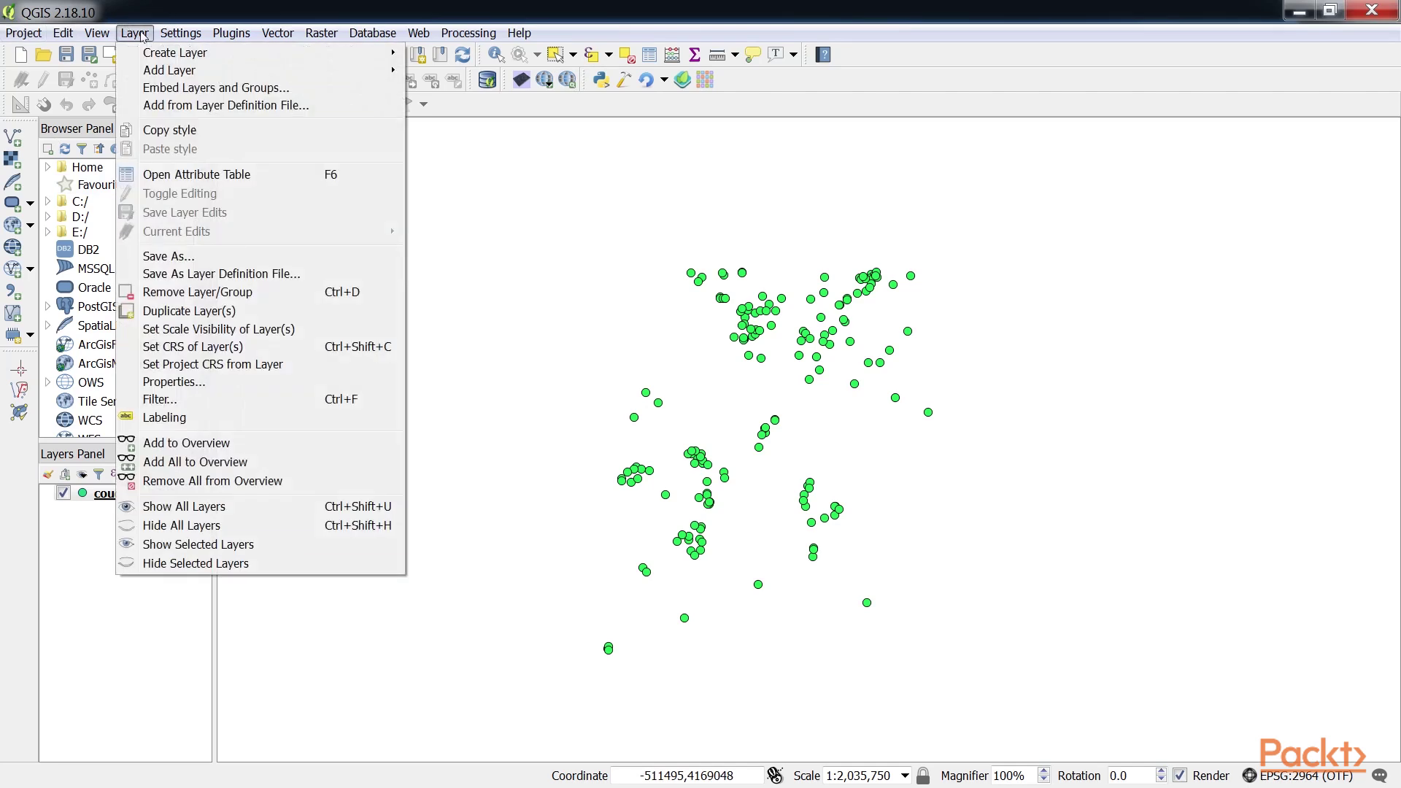
pyautogui.click(197, 257)
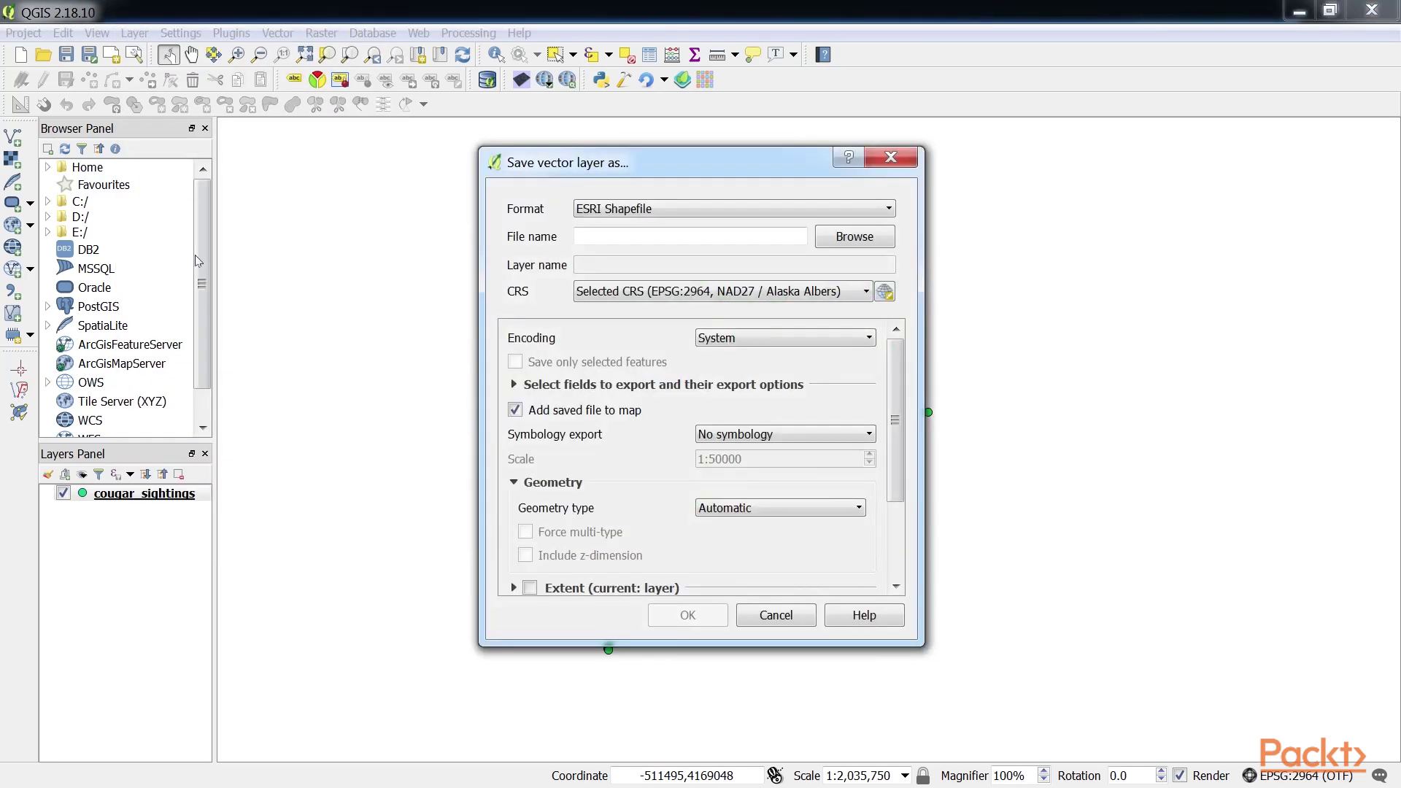
pyautogui.click(645, 211)
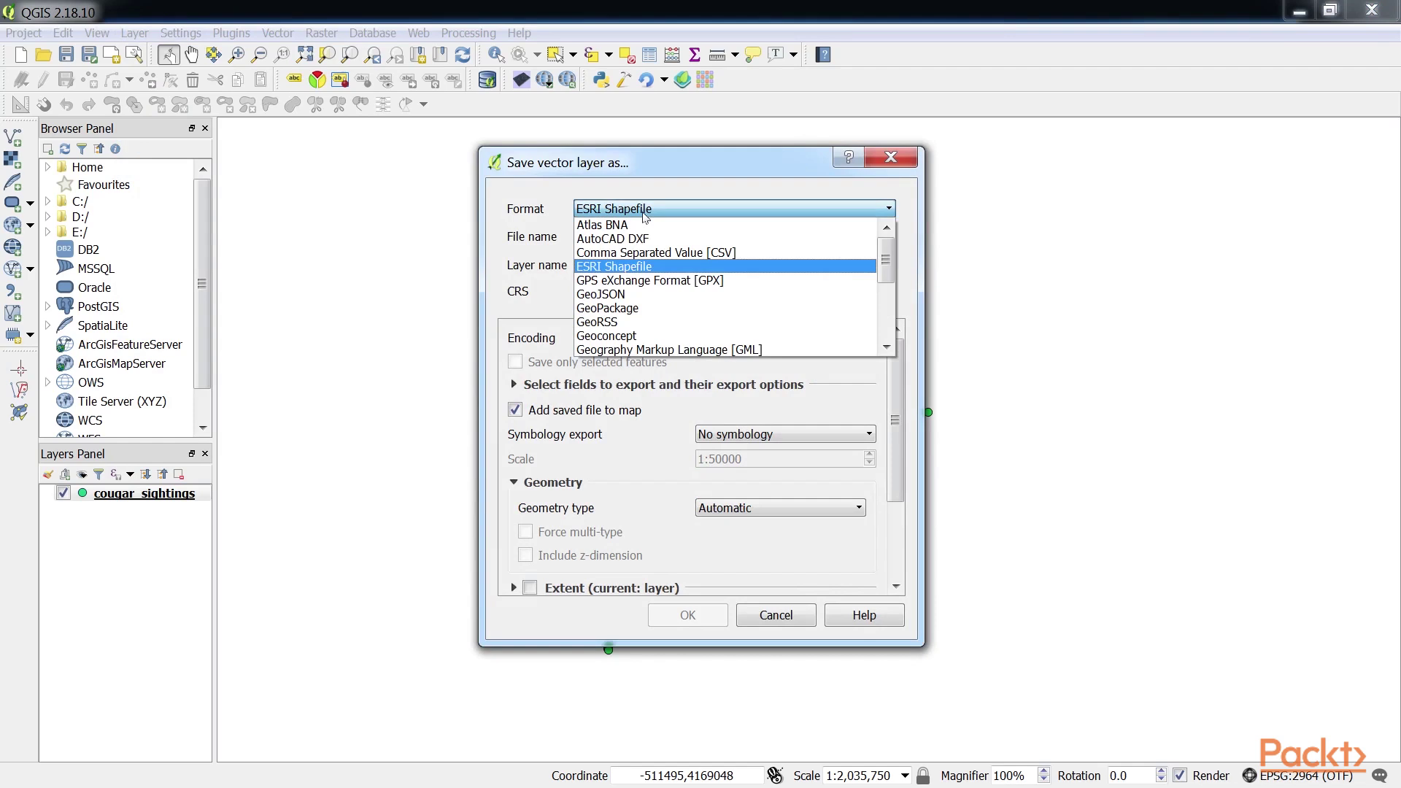
pyautogui.click(643, 211)
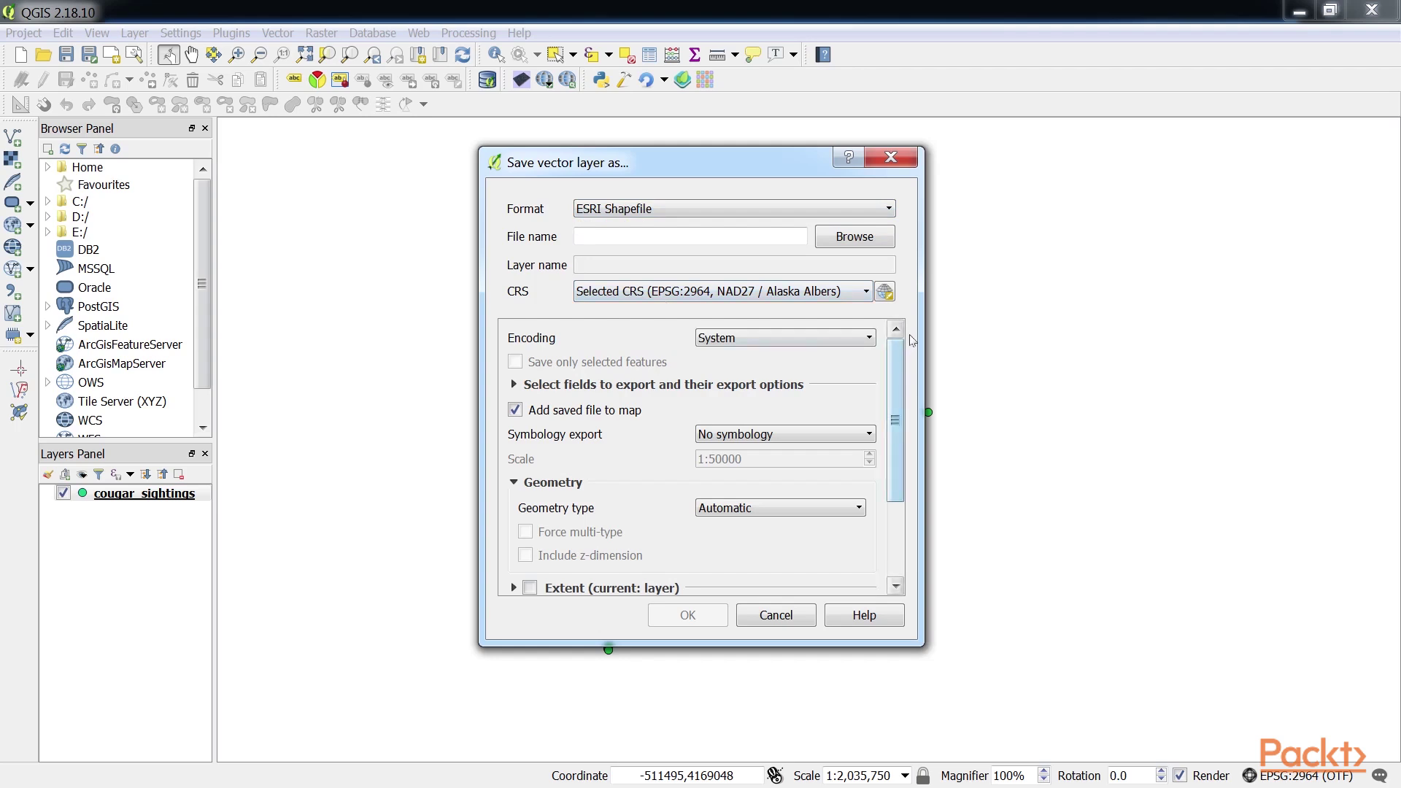
pyautogui.moveTo(900, 348)
pyautogui.mouseDown()
pyautogui.moveTo(900, 430)
pyautogui.moveTo(900, 346)
pyautogui.mouseUp()
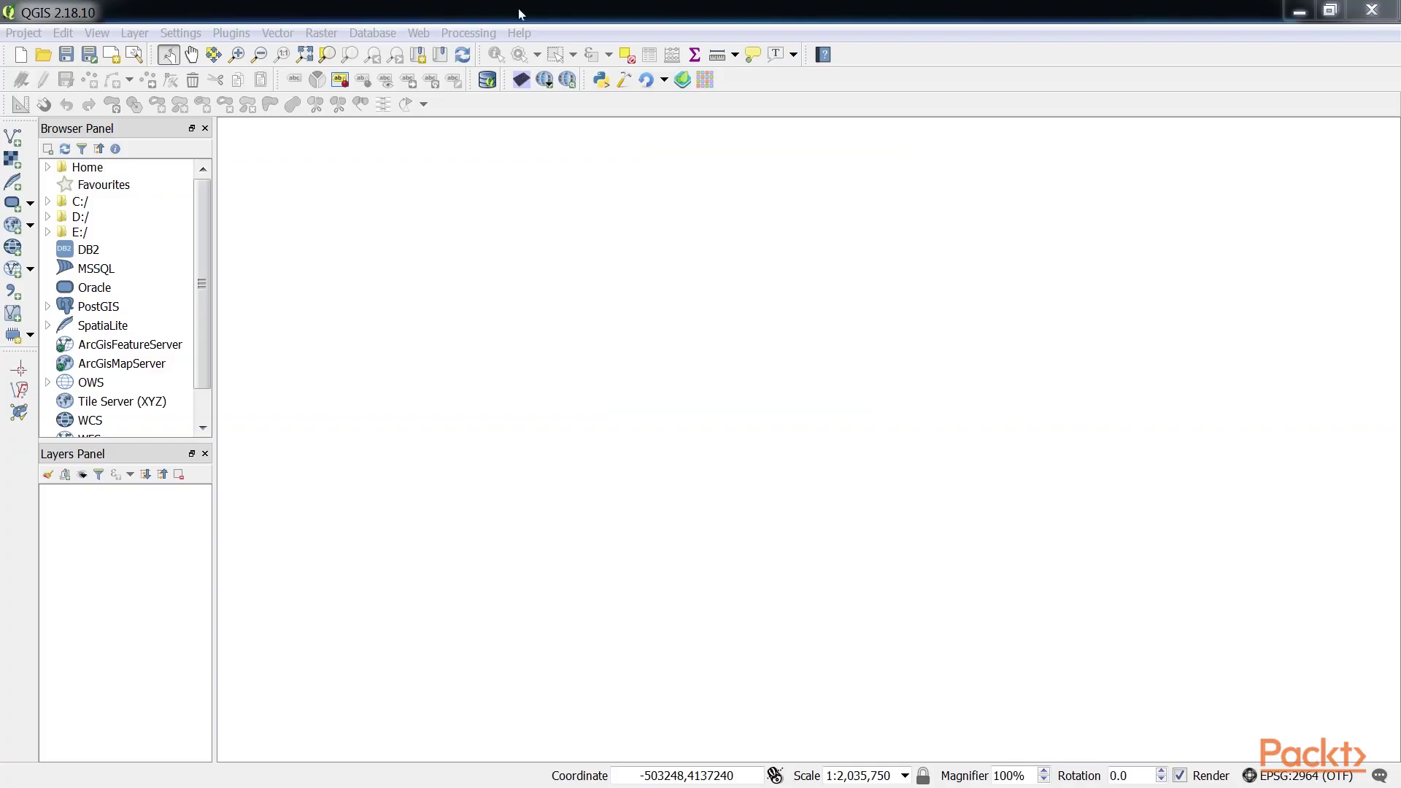
# Step: Bring the now-empty QGIS main window back into focus
pyautogui.click(545, 10)
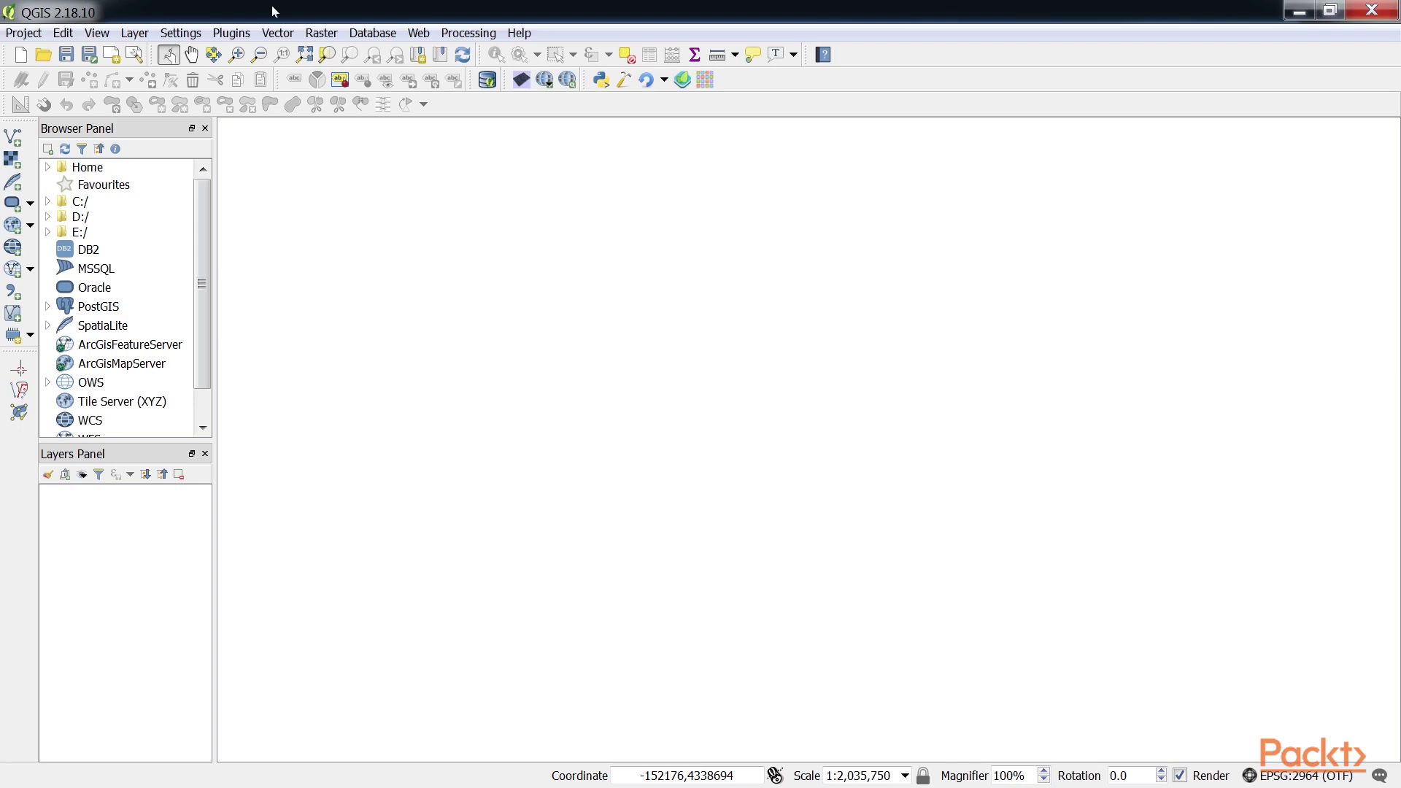
# Step: Start a delimited text layer from Parcels_WKT.csv, named Parcels_WKT, with WKT geometry preview
pyautogui.click(135, 33)
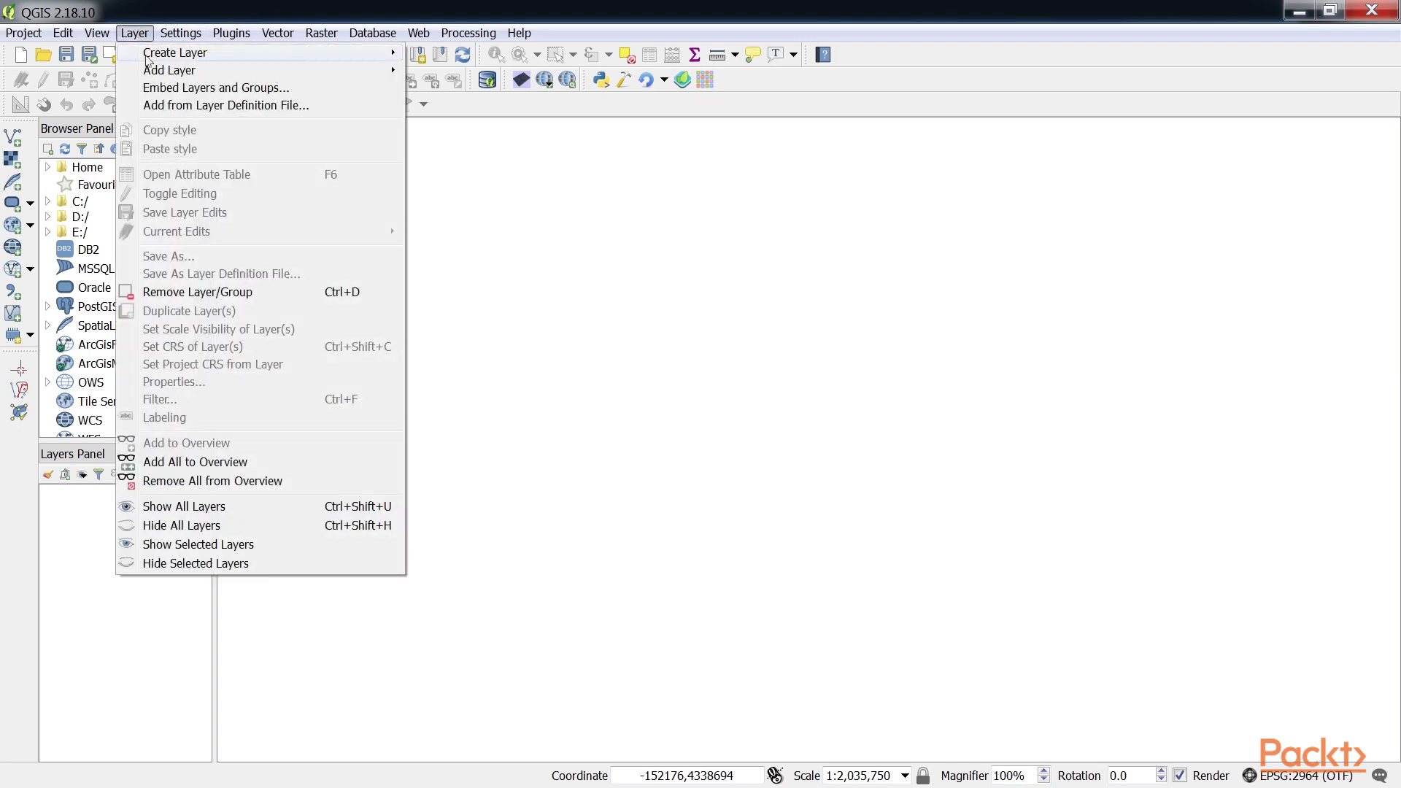
pyautogui.moveTo(168, 70)
pyautogui.click(485, 302)
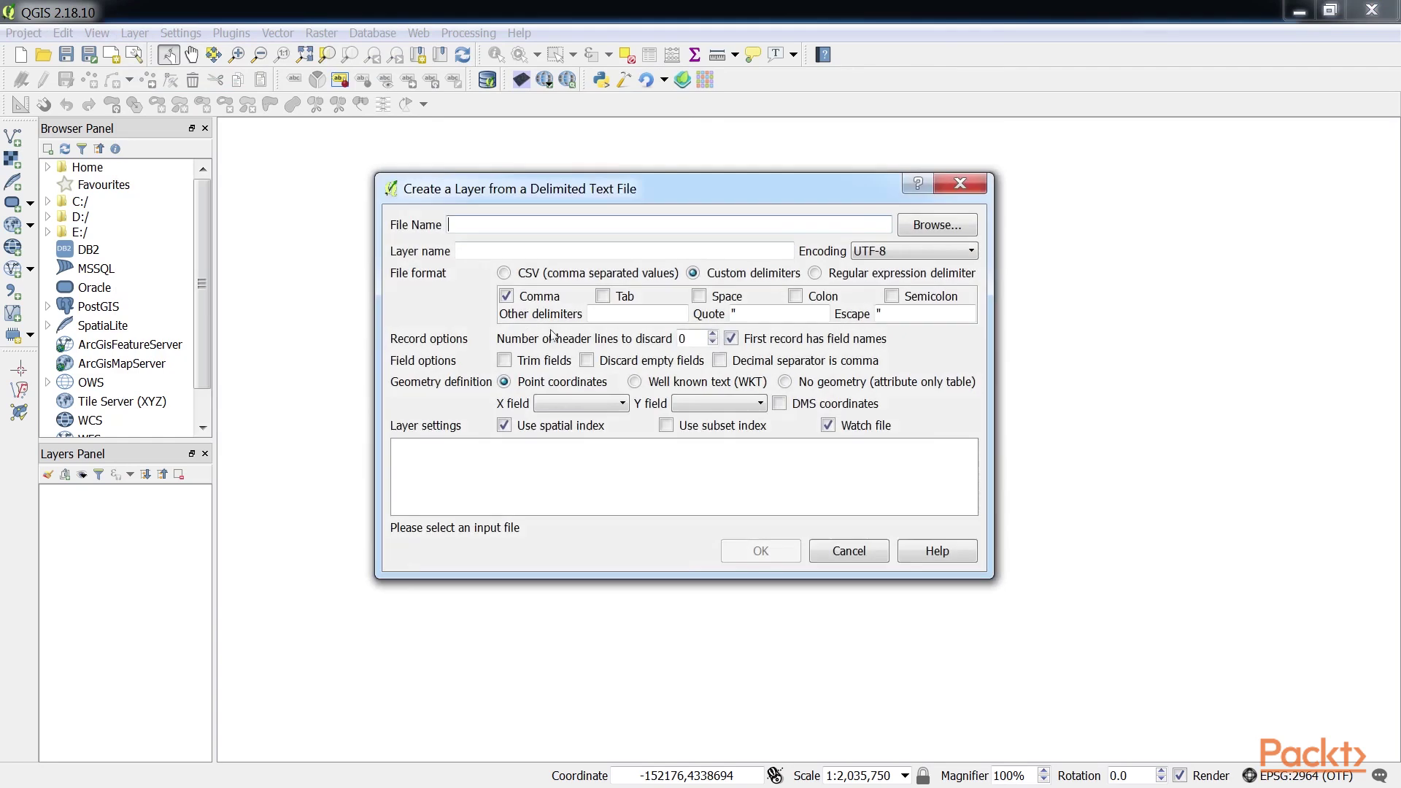
pyautogui.click(931, 228)
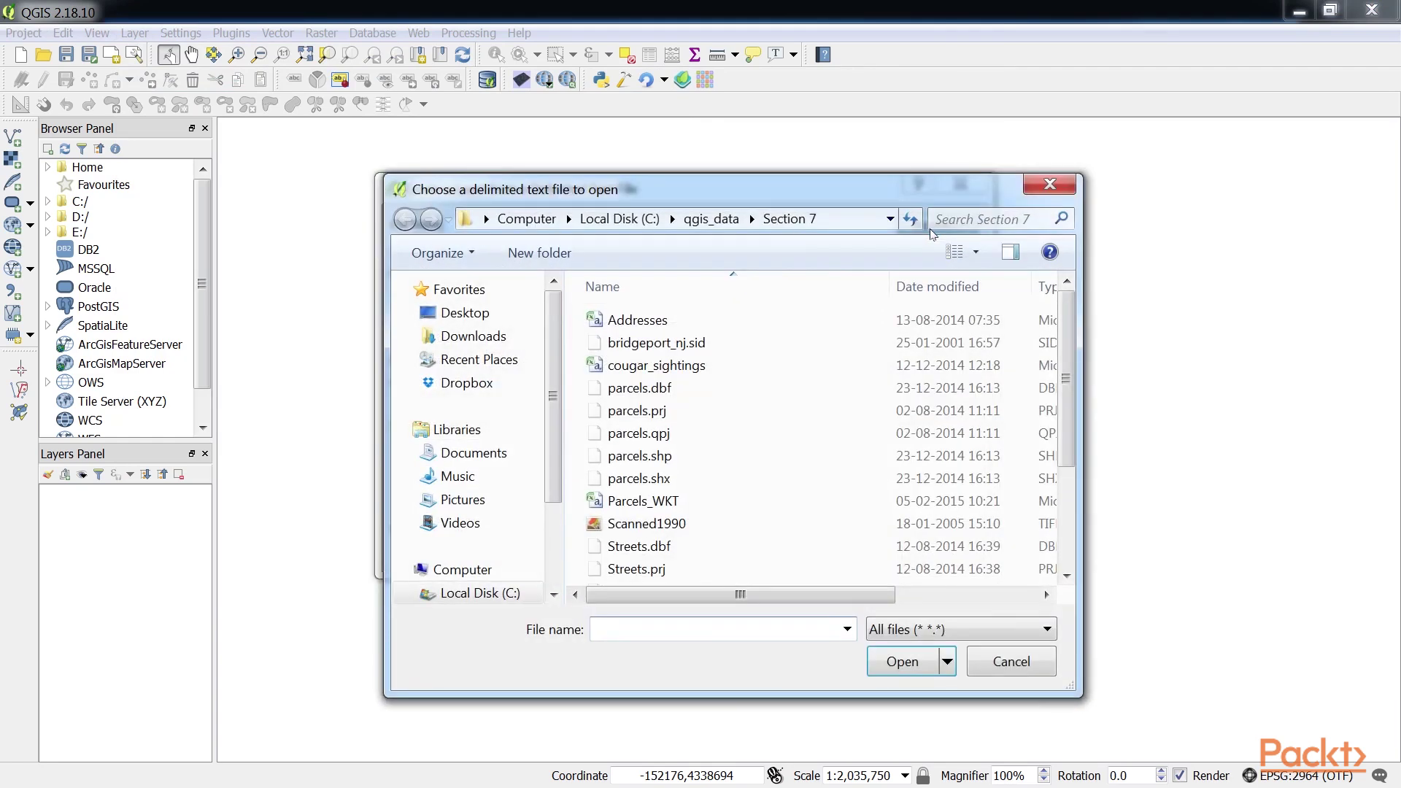
pyautogui.scroll(-1, 803, 424)
pyautogui.click(642, 471)
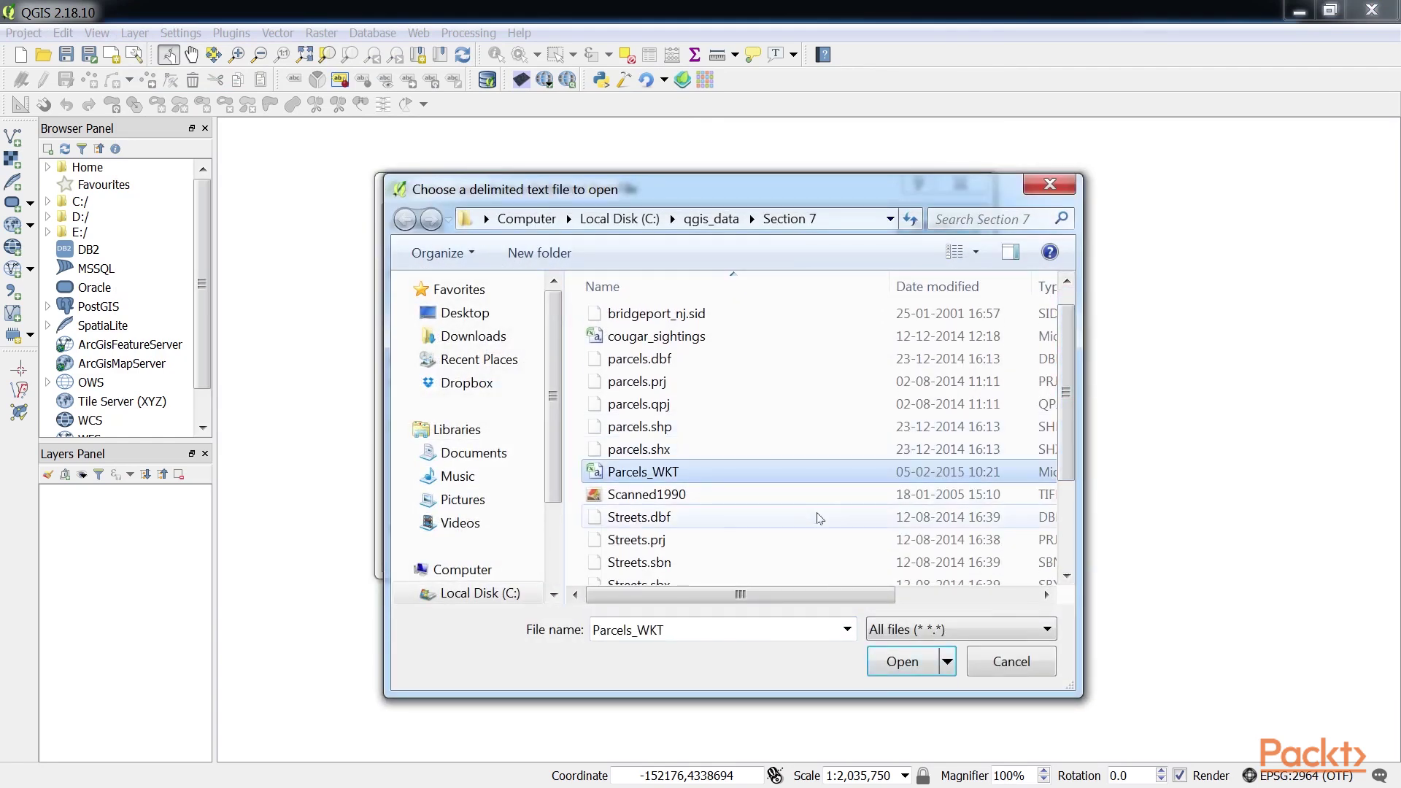
pyautogui.click(903, 662)
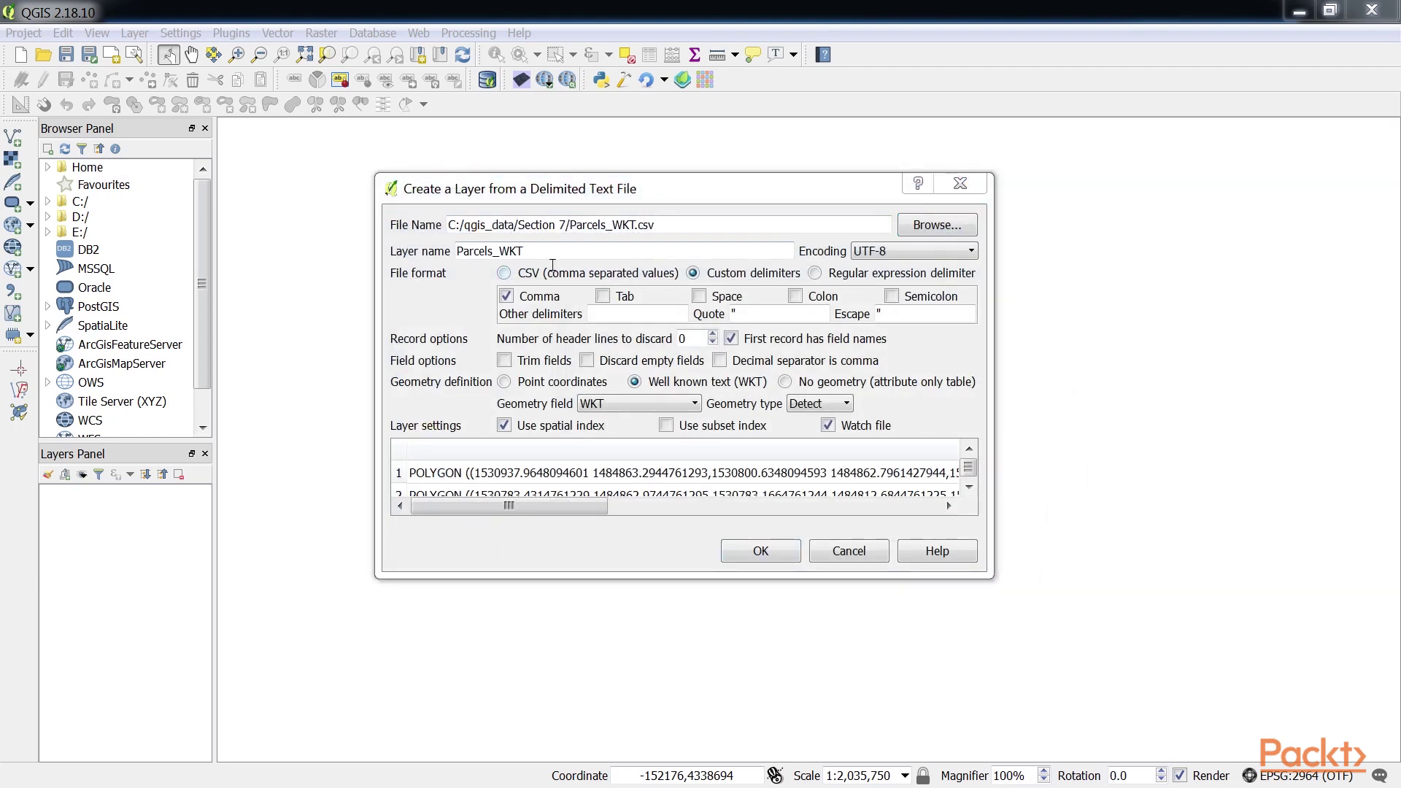
pyautogui.moveTo(551, 256); pyautogui.dragTo(451, 254)
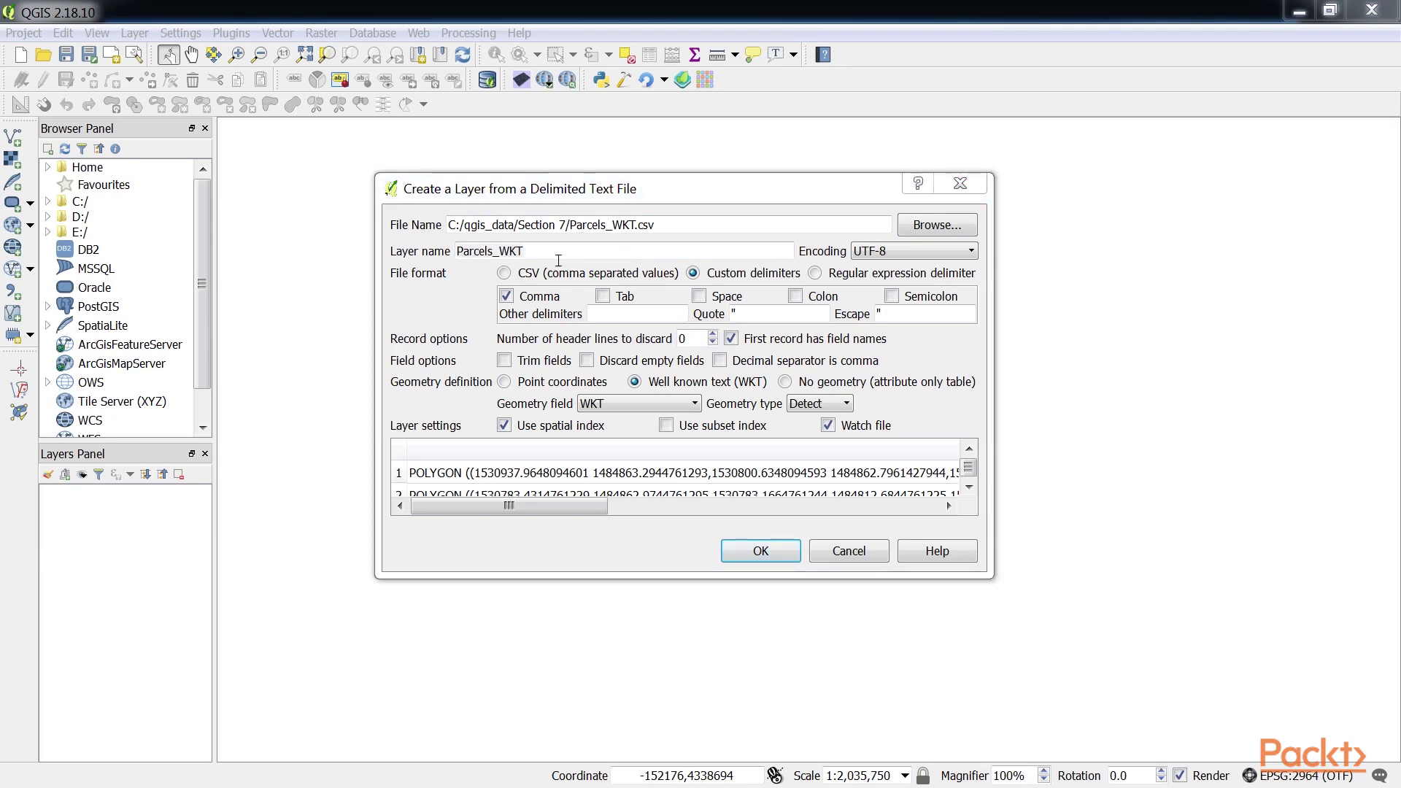
pyautogui.click(659, 185)
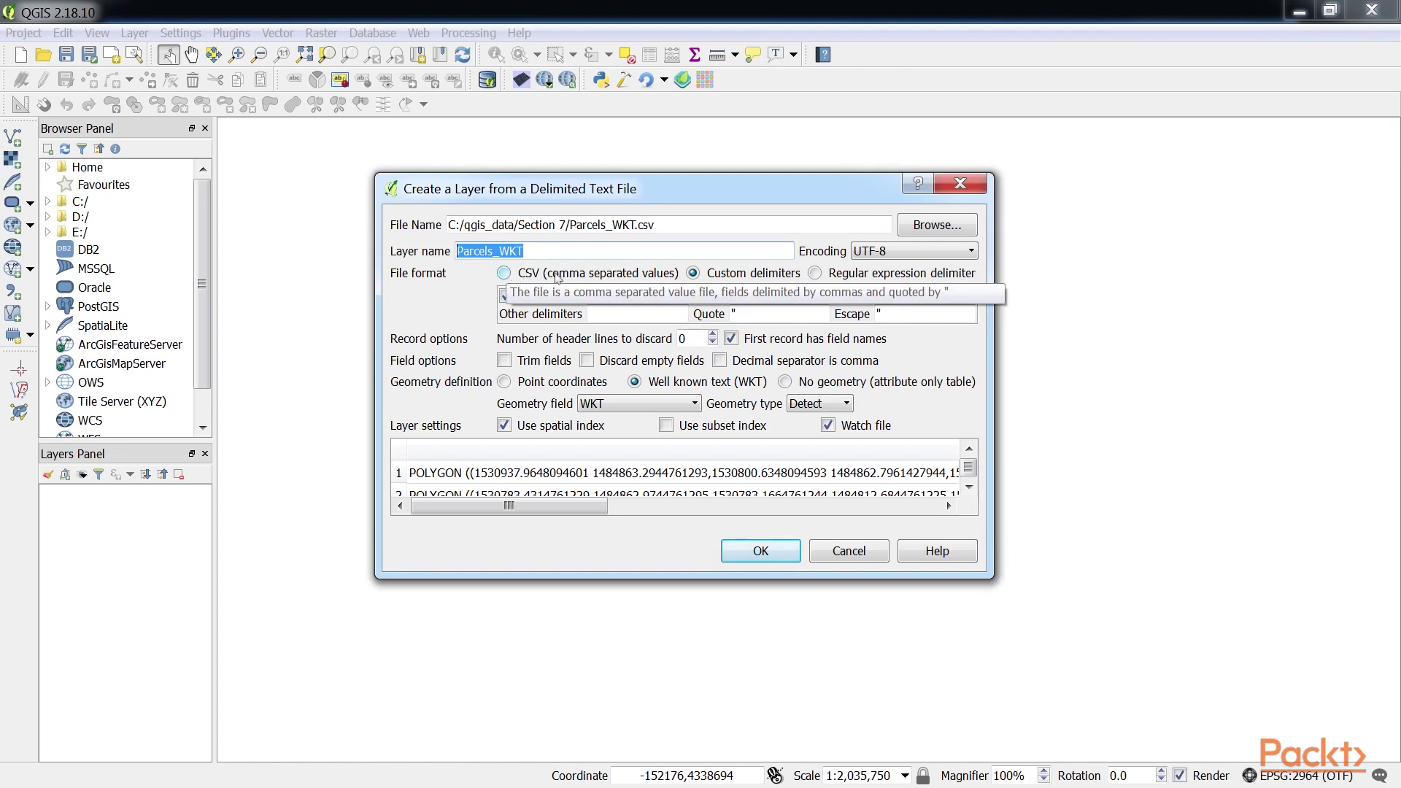
# Step: Use CSV format, discard 1 header line, no field-name row, geometry field_1, and Watch file off
pyautogui.click(505, 273)
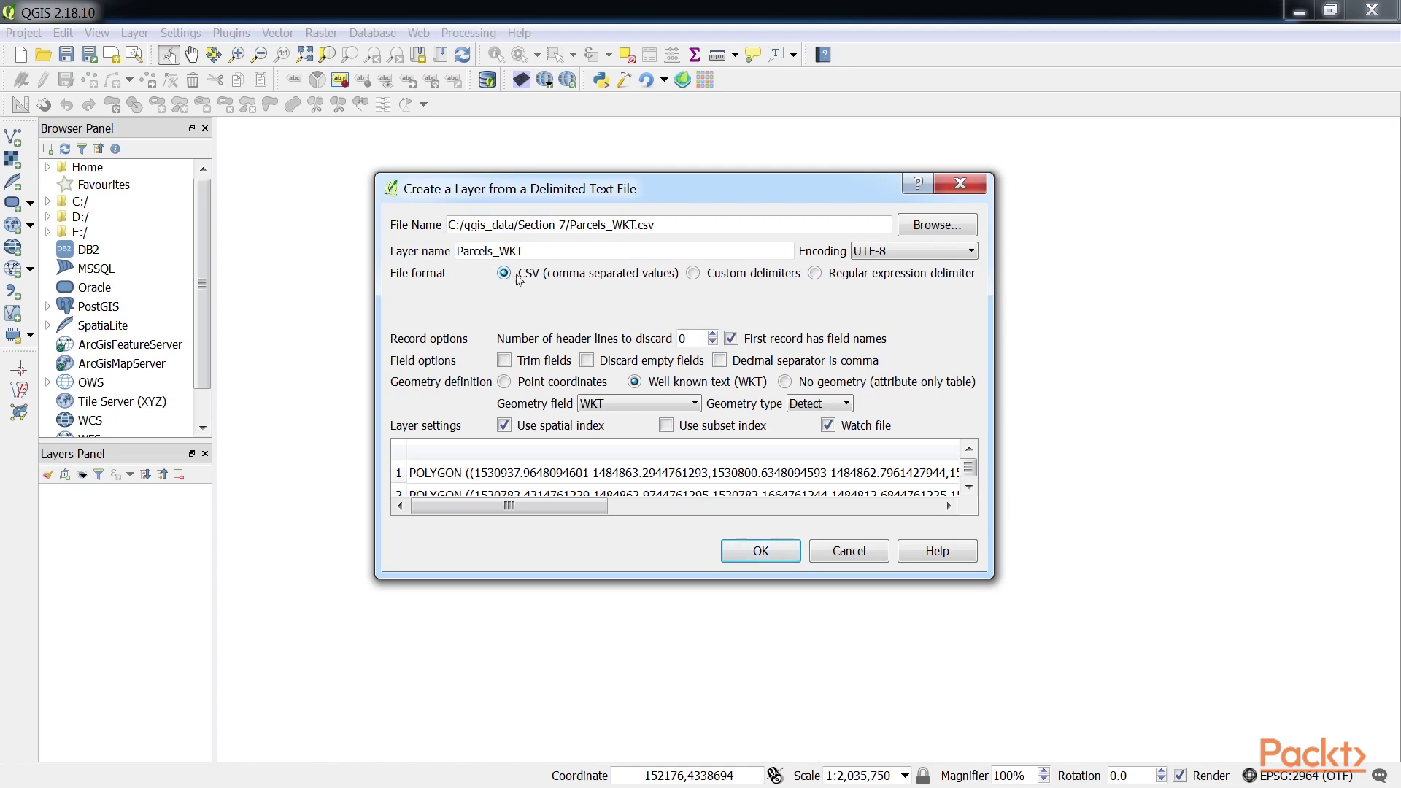
pyautogui.click(687, 346)
pyautogui.press('BackSpace')
pyautogui.write('1')
pyautogui.click(733, 340)
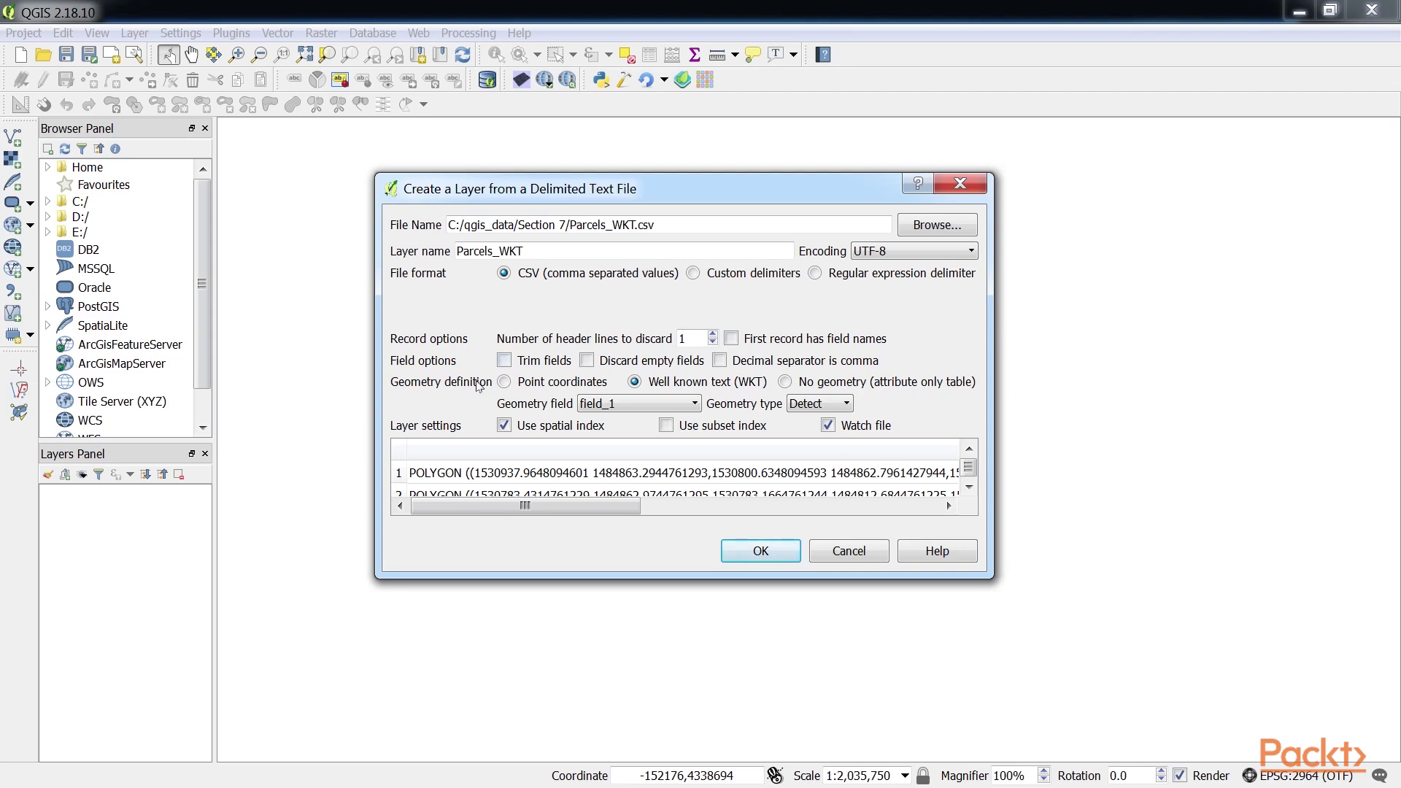
pyautogui.click(641, 403)
pyautogui.click(642, 404)
pyautogui.click(827, 426)
# Step: Add the Parcels_WKT layer and assign it the CRS EPSG:2964 NAD27 / Alaska Albers
pyautogui.click(778, 561)
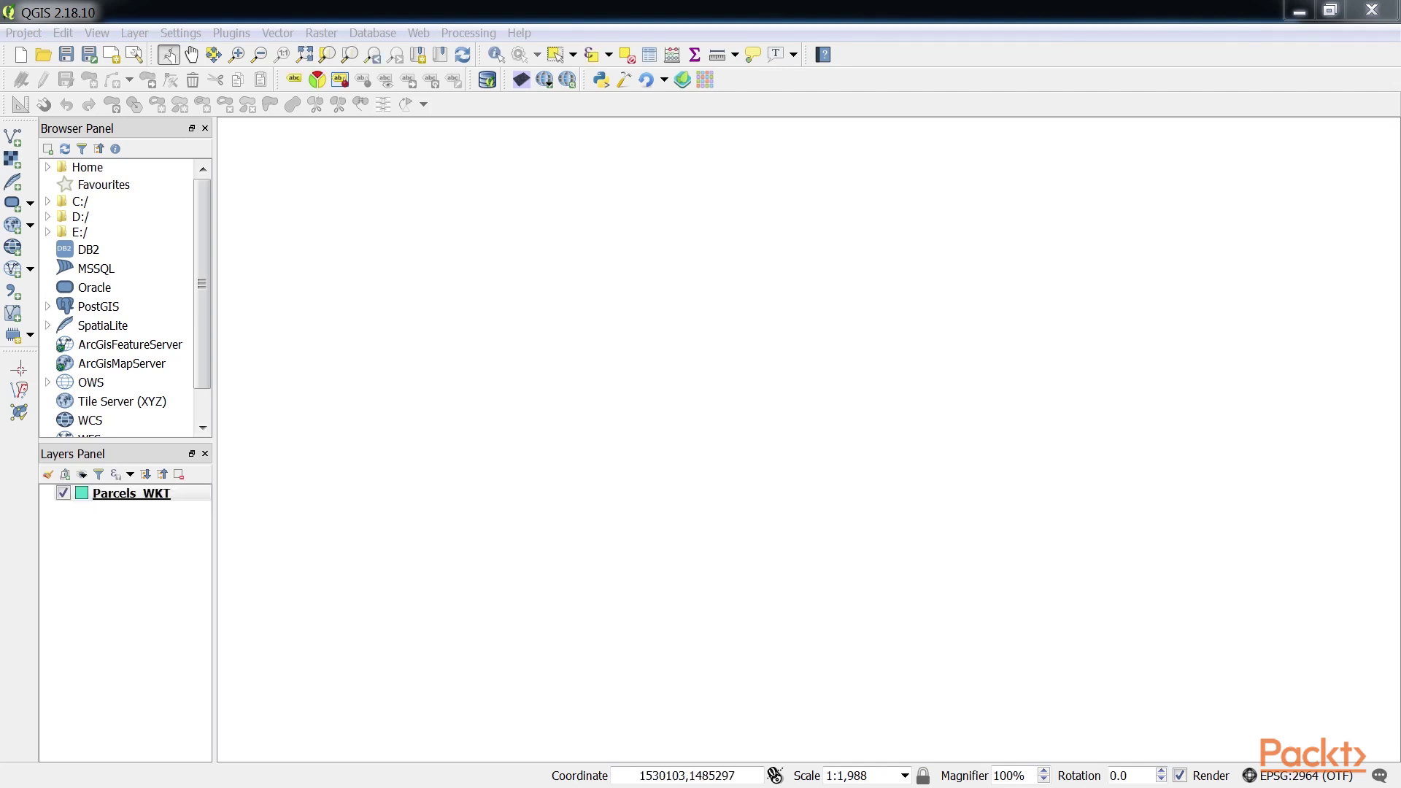
pyautogui.doubleClick(146, 493)
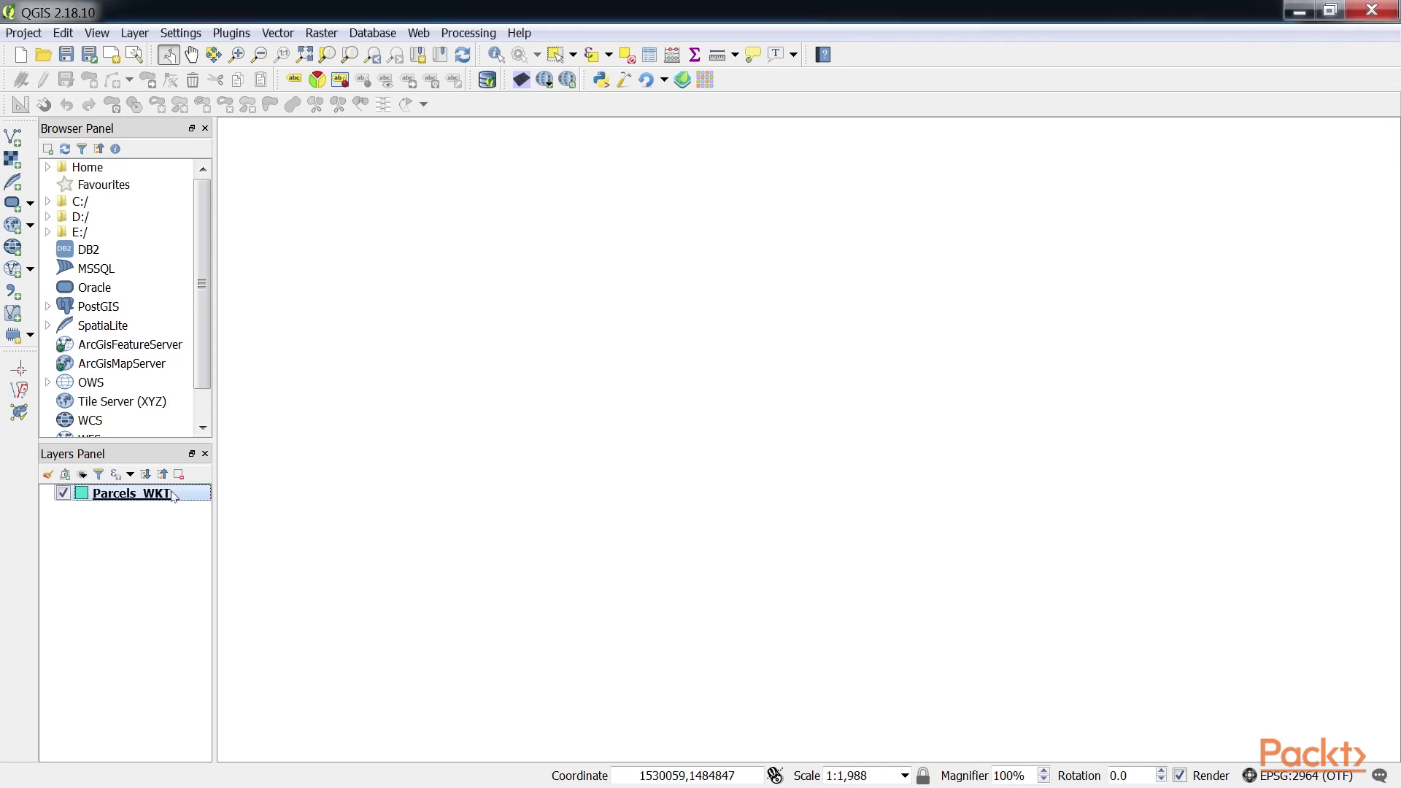
pyautogui.click(759, 295)
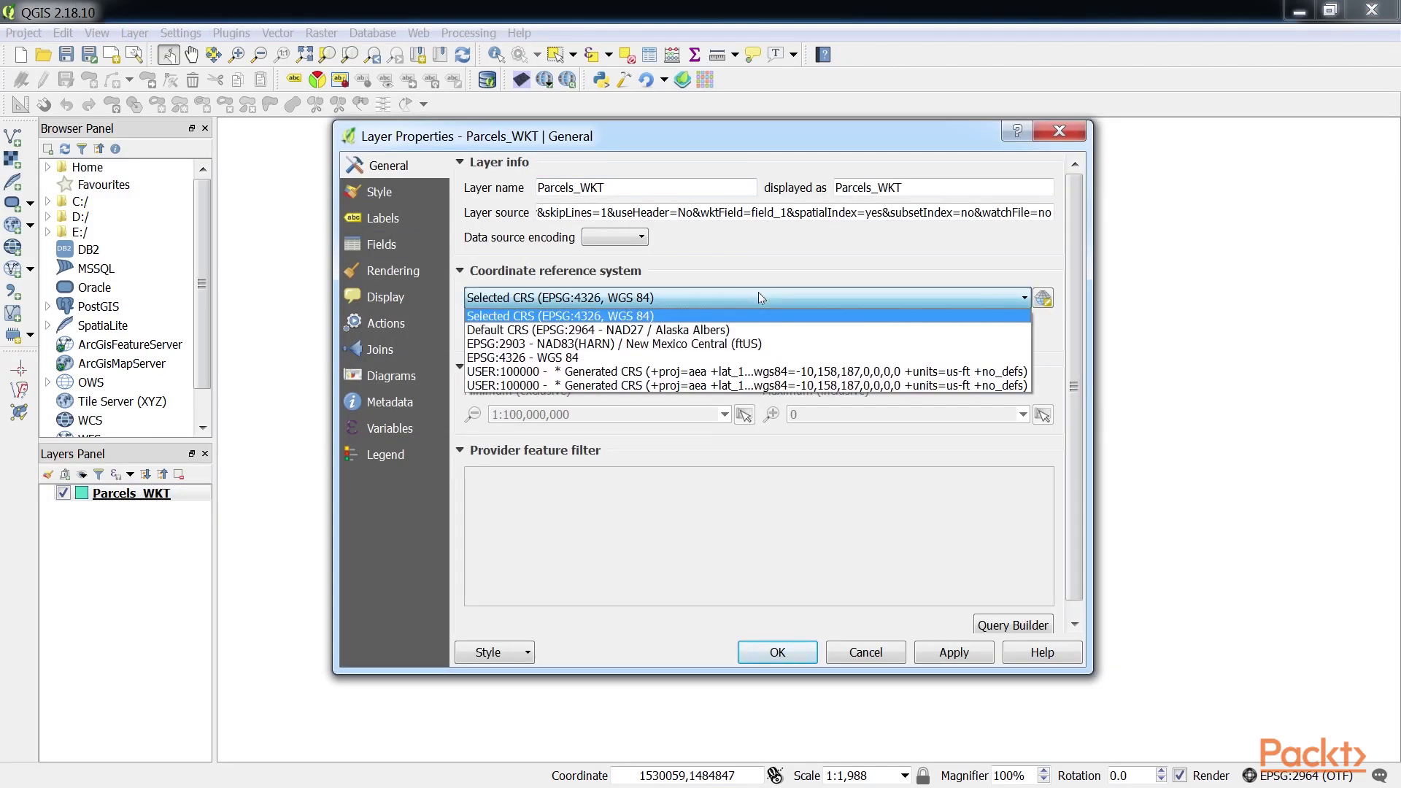
pyautogui.click(759, 330)
pyautogui.click(948, 652)
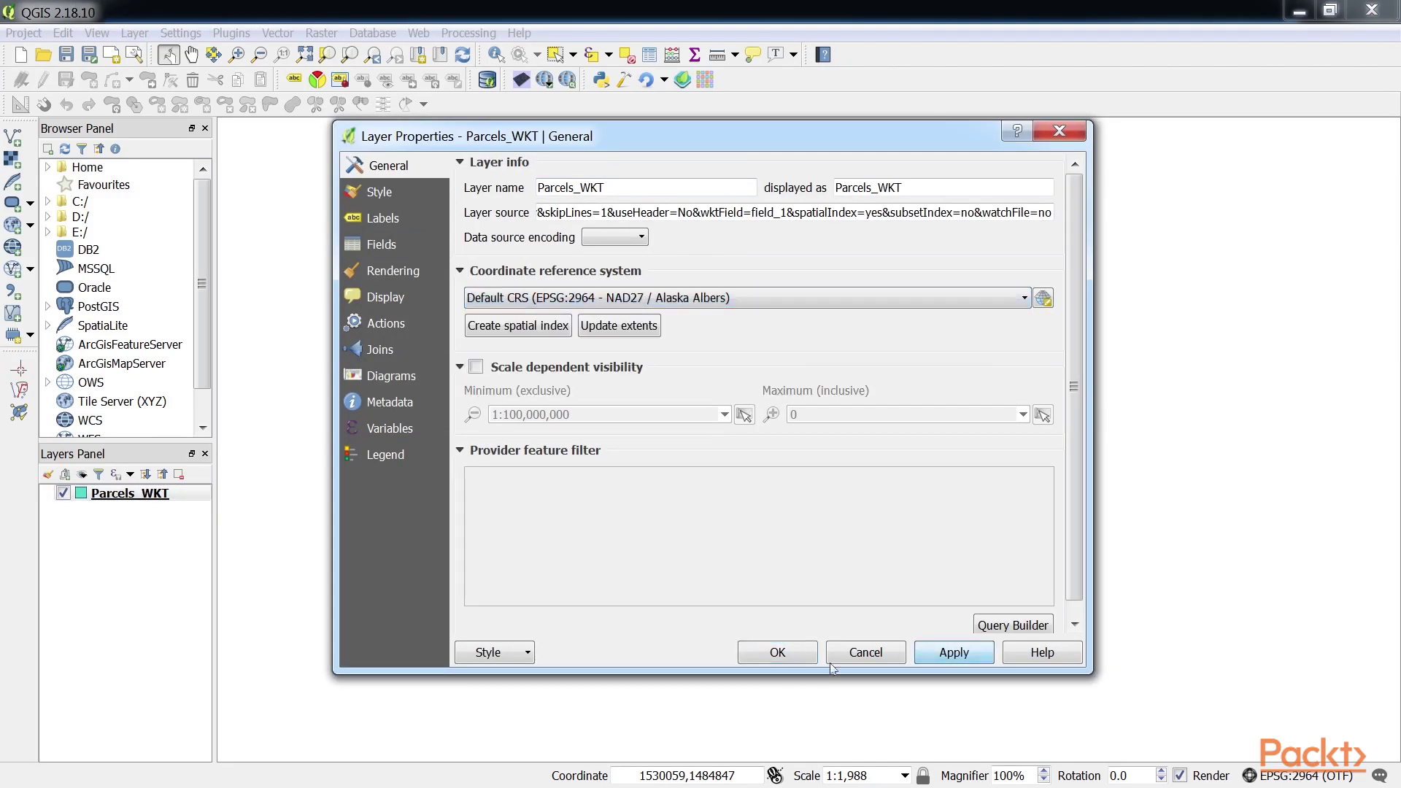
pyautogui.click(784, 656)
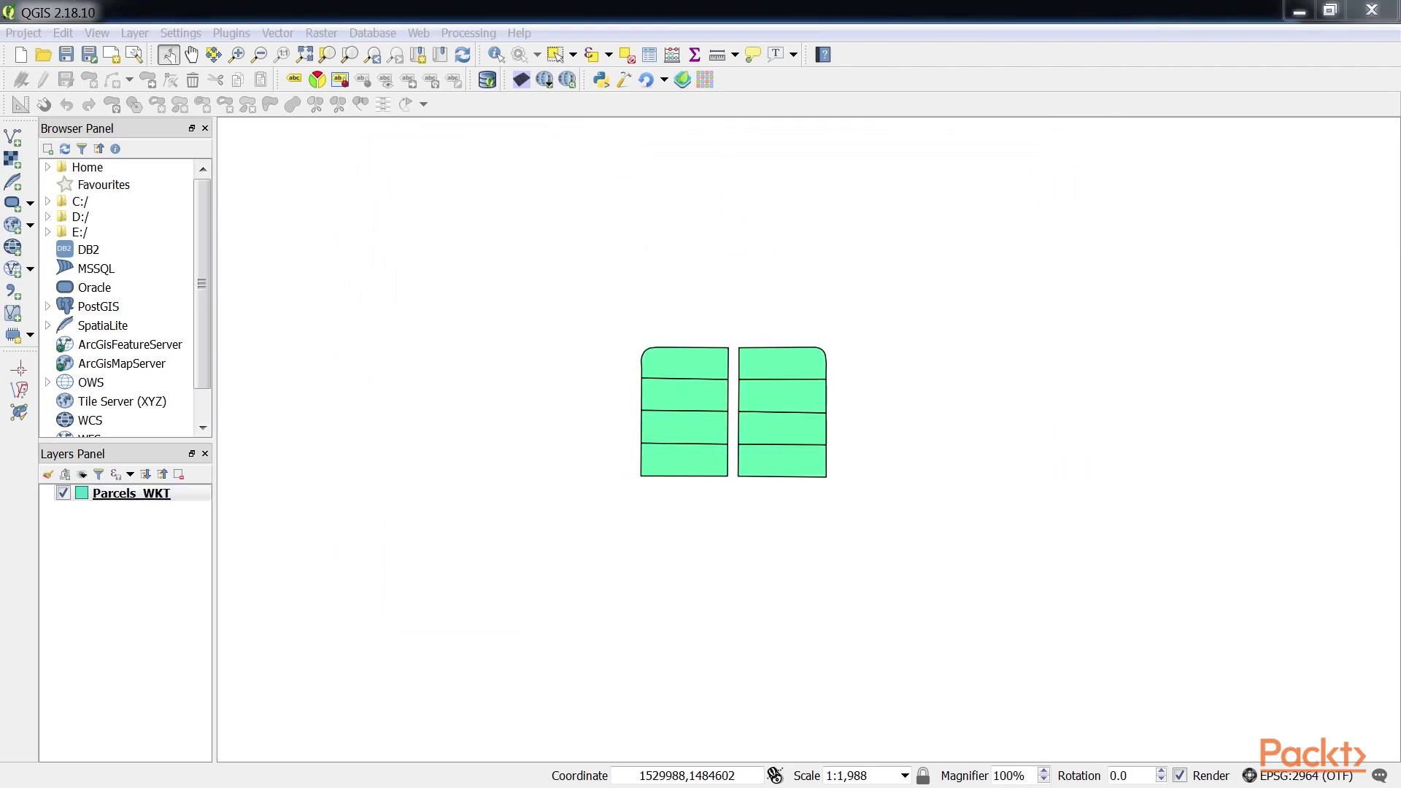
pyautogui.click(679, 9)
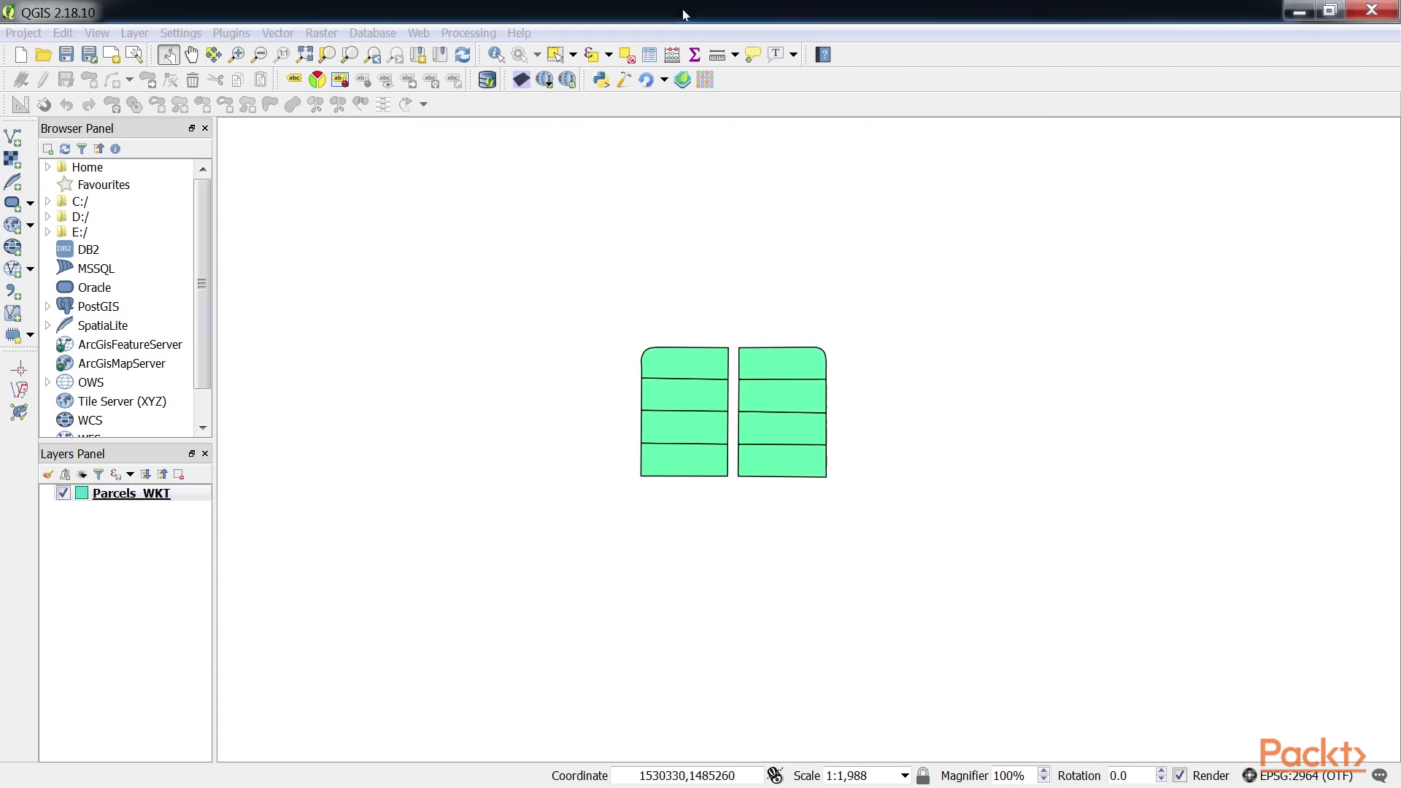